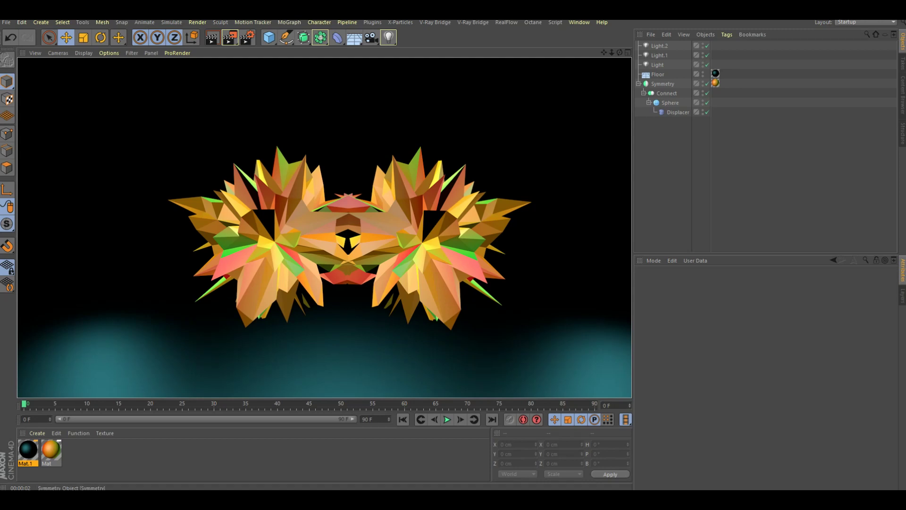
Paste a top-level copy of the Connect flower group holding the Sphere and Displacer
{"action": "left_click", "coordinate": [639, 83]}
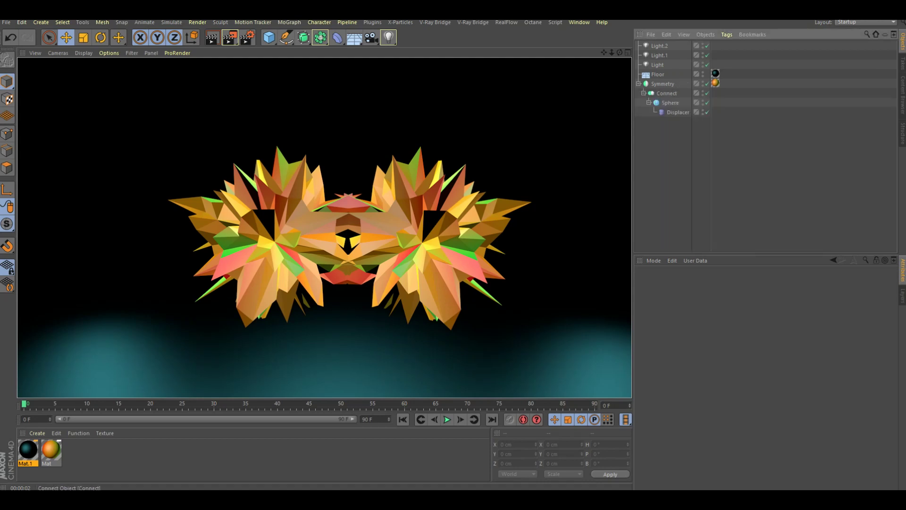
{"action": "left_click", "coordinate": [643, 93]}
{"action": "key", "text": "ctrl+c"}
{"action": "key", "text": "ctrl+v"}
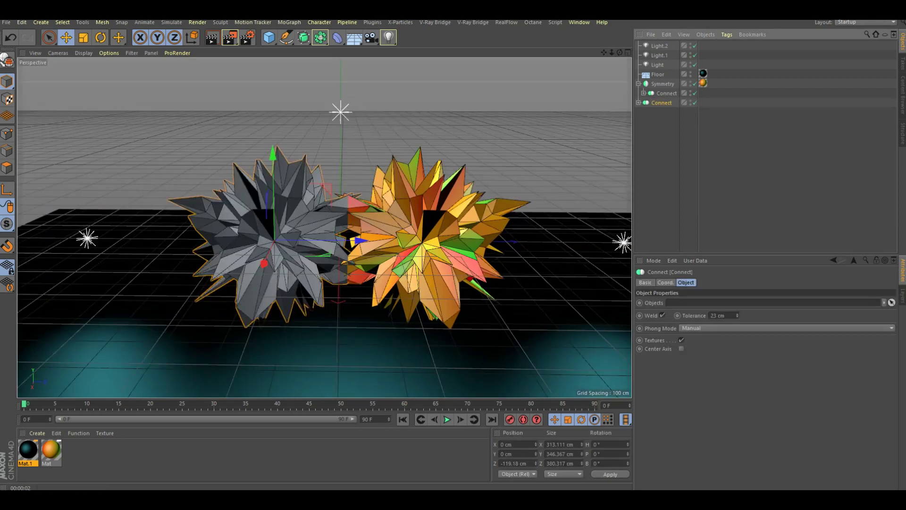
{"action": "left_click", "coordinate": [638, 102]}
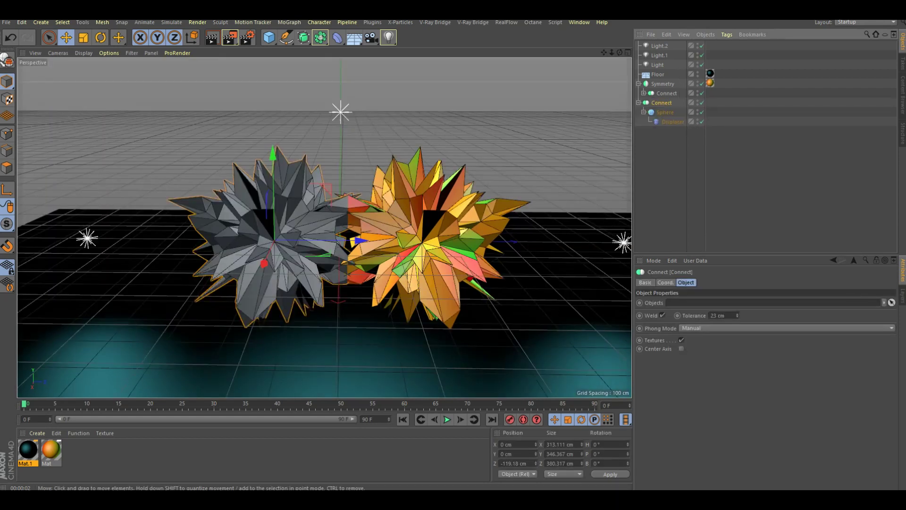
{"action": "double_click", "coordinate": [28, 449]}
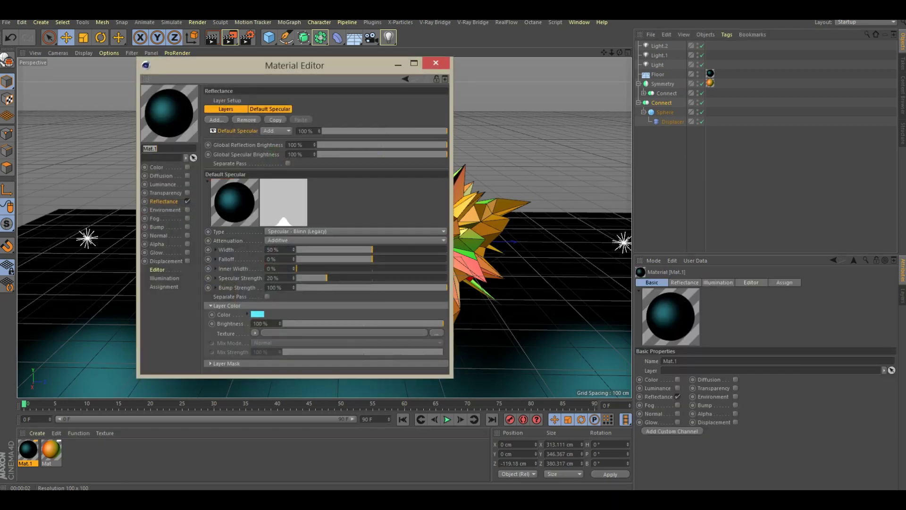
Give Mat.1 a Beckmann reflection layer coloured H 199, S 60 at 64% brightness
{"action": "left_click", "coordinate": [216, 119]}
{"action": "left_click", "coordinate": [255, 131]}
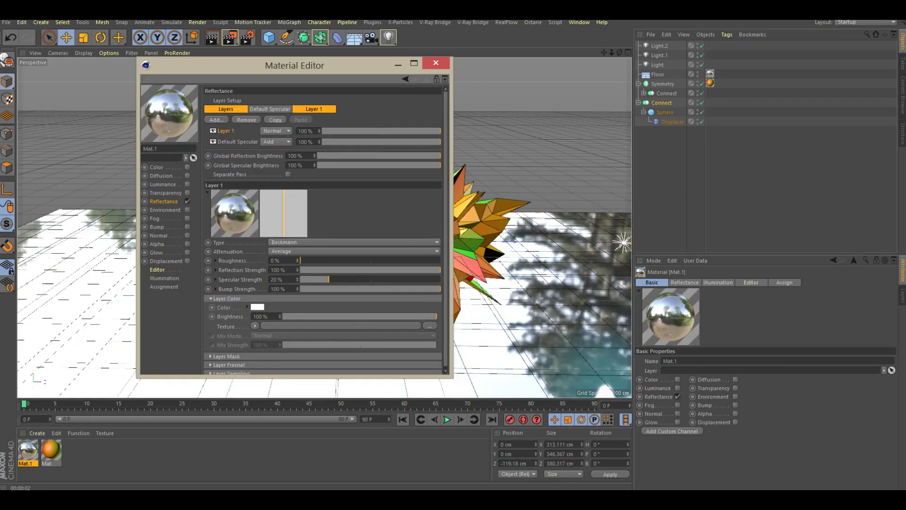
{"action": "left_click", "coordinate": [257, 307]}
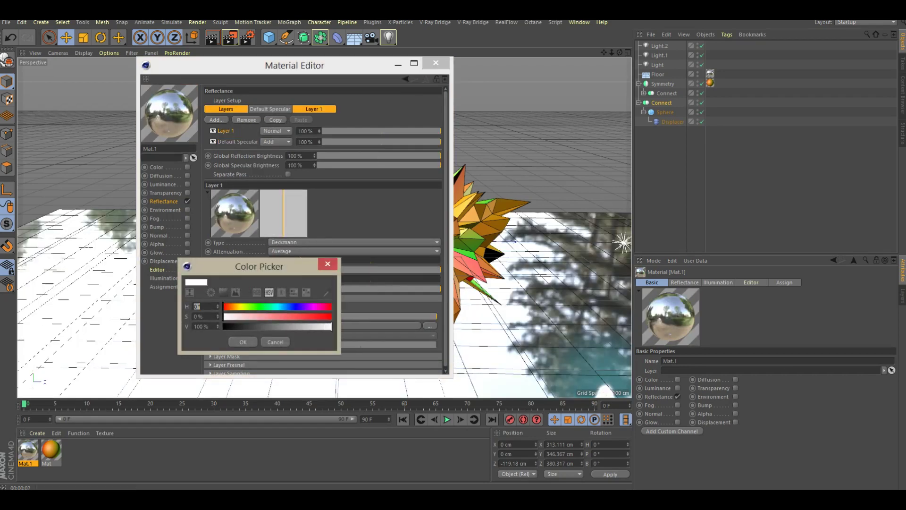
{"action": "type", "text": "199"}
{"action": "key", "text": "Return"}
{"action": "type", "text": "60"}
{"action": "key", "text": "Return"}
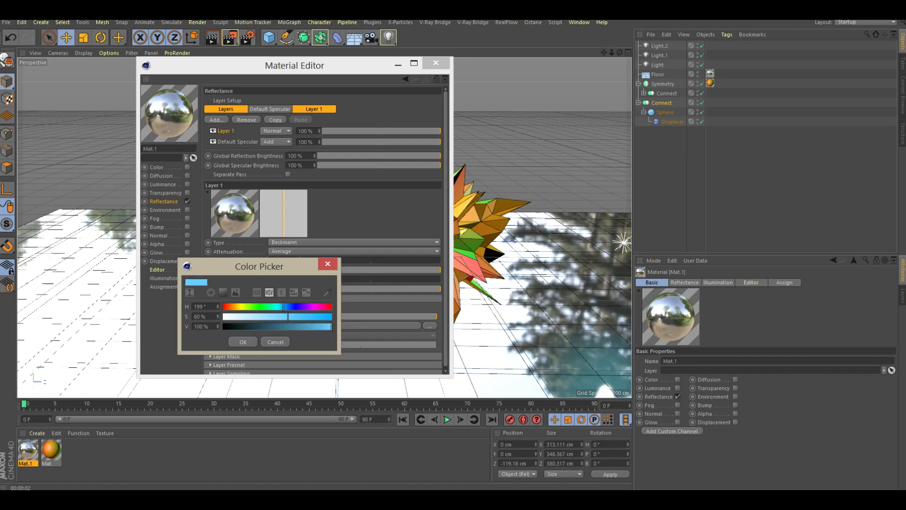
{"action": "key", "text": "Return"}
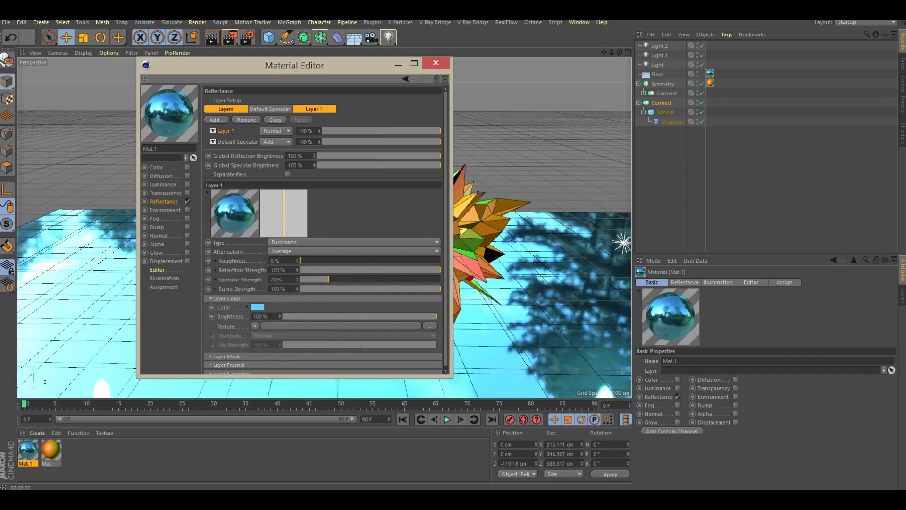
{"action": "type", "text": "64"}
{"action": "key", "text": "Return"}
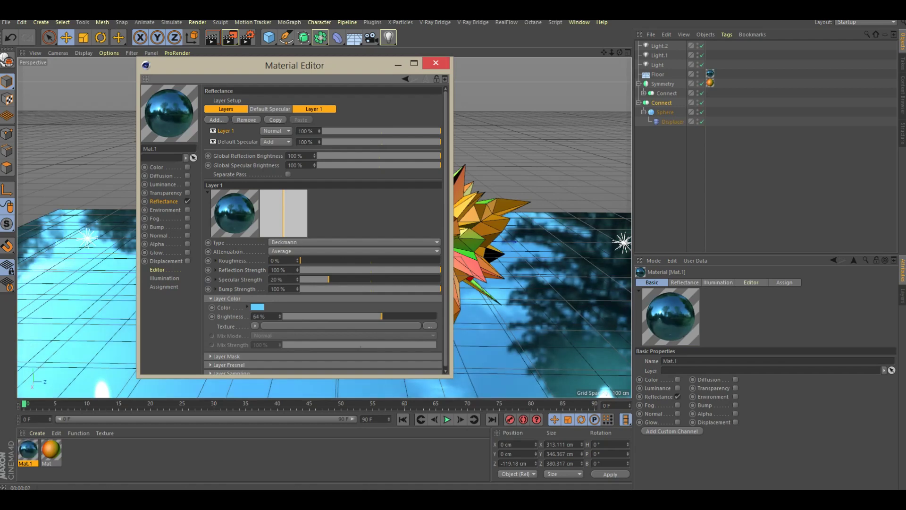
{"action": "left_click", "coordinate": [436, 63]}
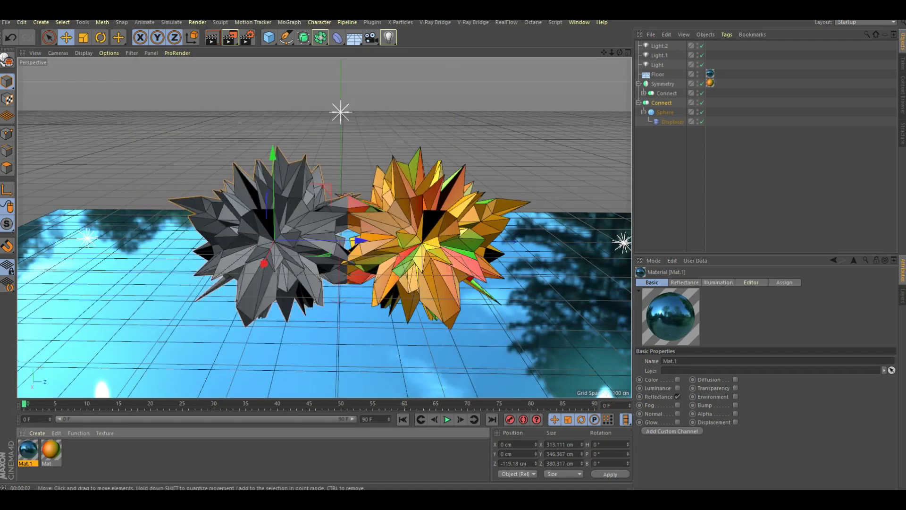
Render the view to check the cyan reflective floor, then start editing the flower's Mat material
{"action": "left_click", "coordinate": [212, 37]}
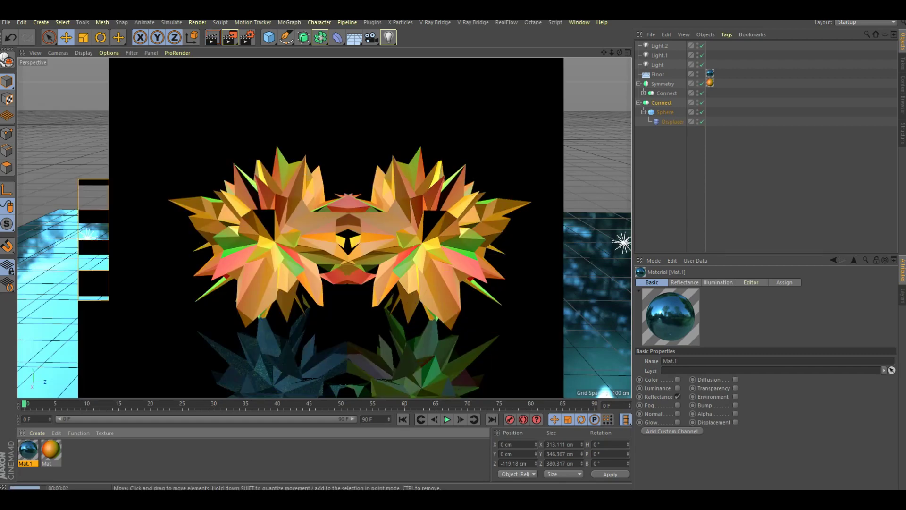
{"action": "double_click", "coordinate": [51, 450]}
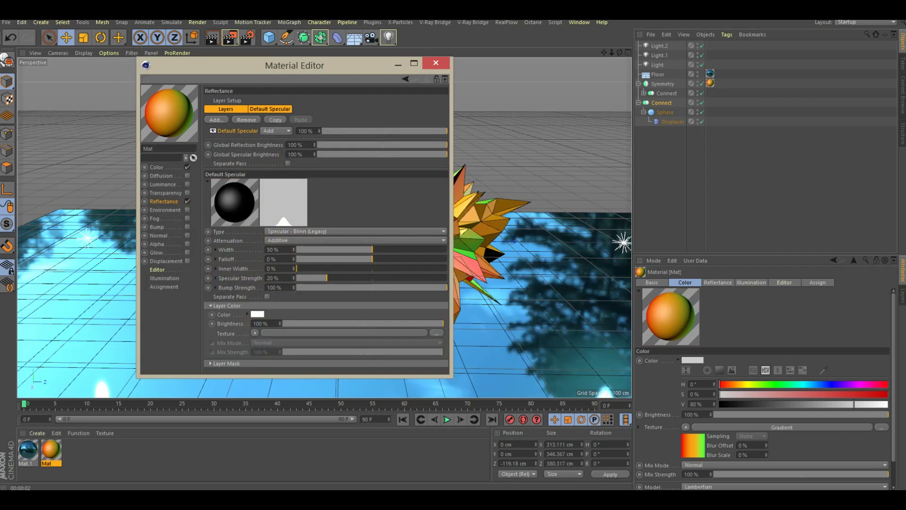
{"action": "left_click", "coordinate": [217, 119]}
Add a Beckmann reflection layer at 49% brightness to Mat and render the flower
{"action": "left_click", "coordinate": [231, 127]}
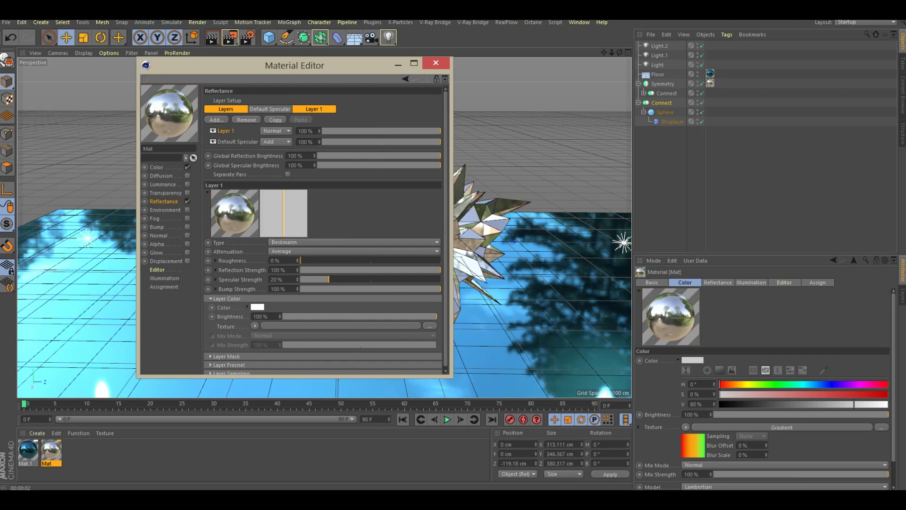
{"action": "left_click_drag", "start_coordinate": [436, 316], "coordinate": [359, 317]}
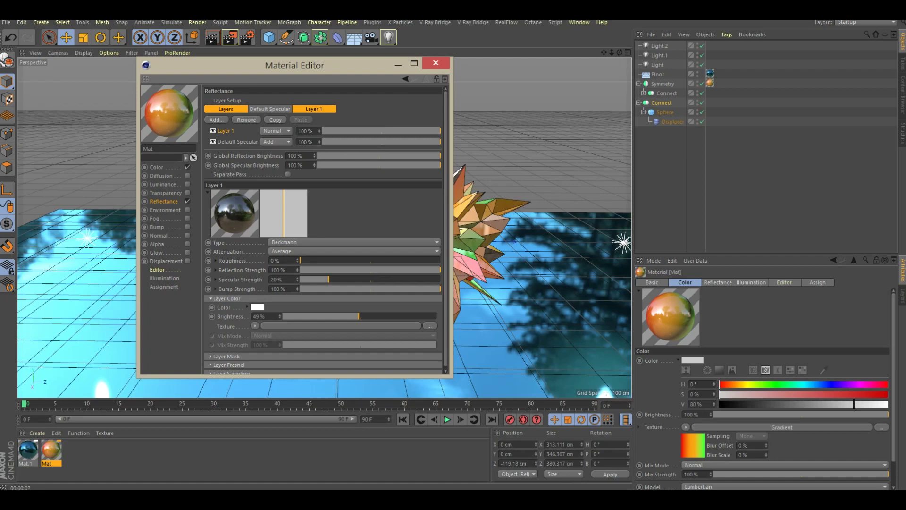
{"action": "left_click", "coordinate": [436, 63]}
{"action": "left_click", "coordinate": [213, 37]}
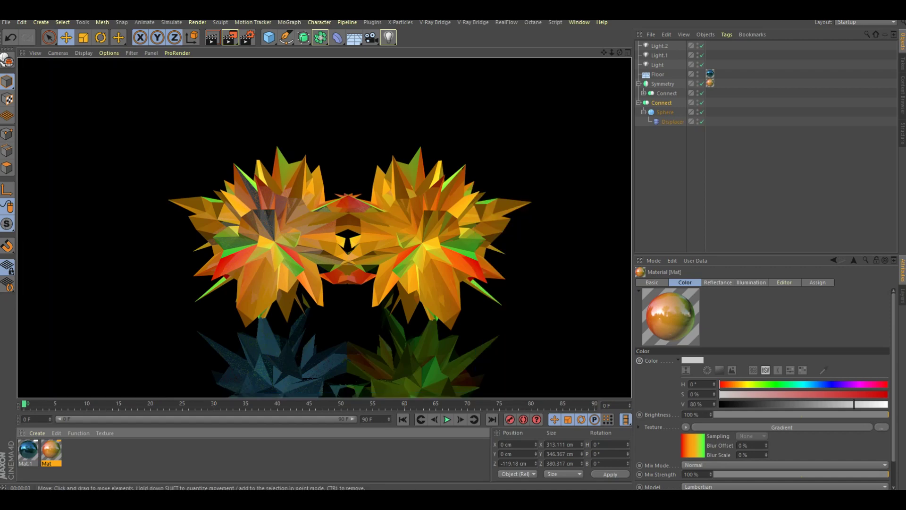
{"action": "double_click", "coordinate": [51, 450]}
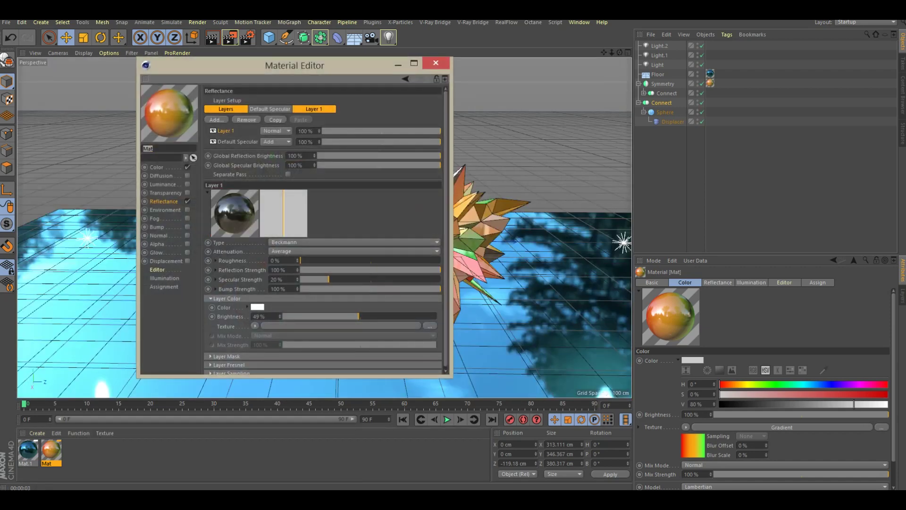
{"action": "left_click", "coordinate": [157, 168]}
Recolour Mat's gradient: left stop pink, middle stop blue at hue 200
{"action": "left_click", "coordinate": [346, 167]}
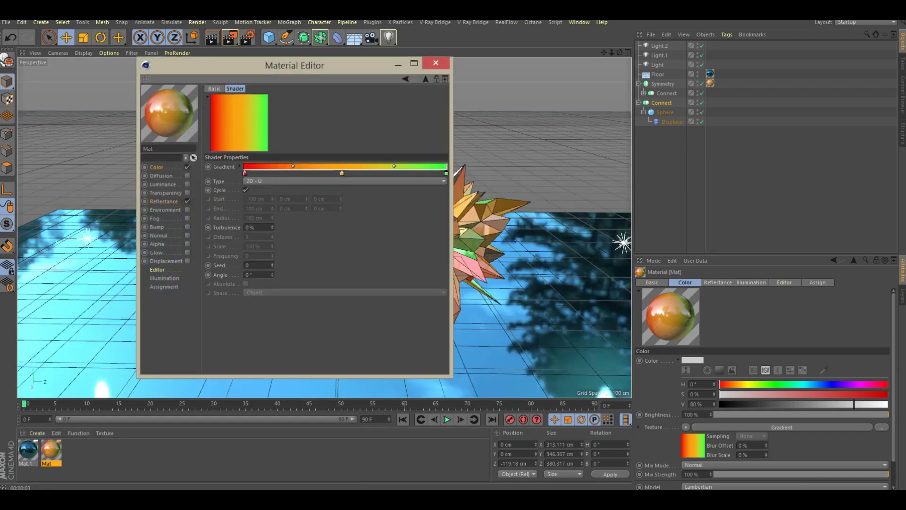
{"action": "double_click", "coordinate": [244, 174]}
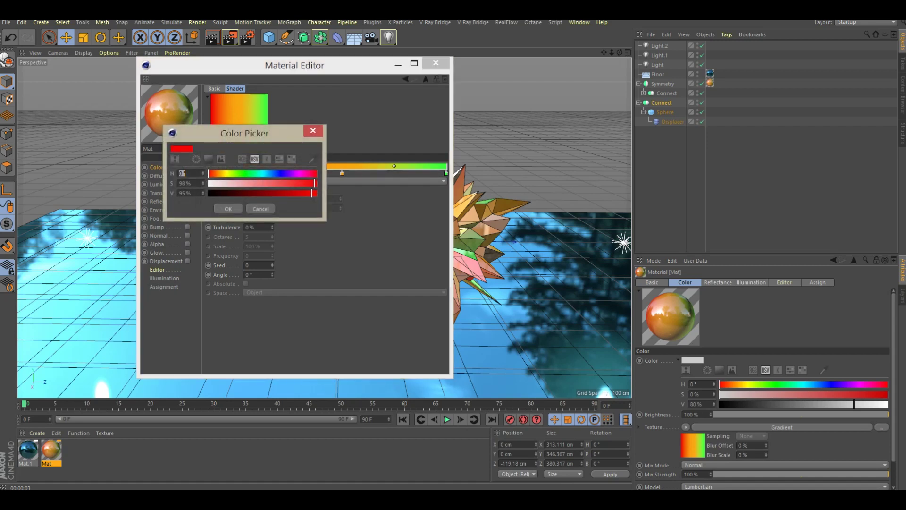
{"action": "left_click", "coordinate": [302, 173]}
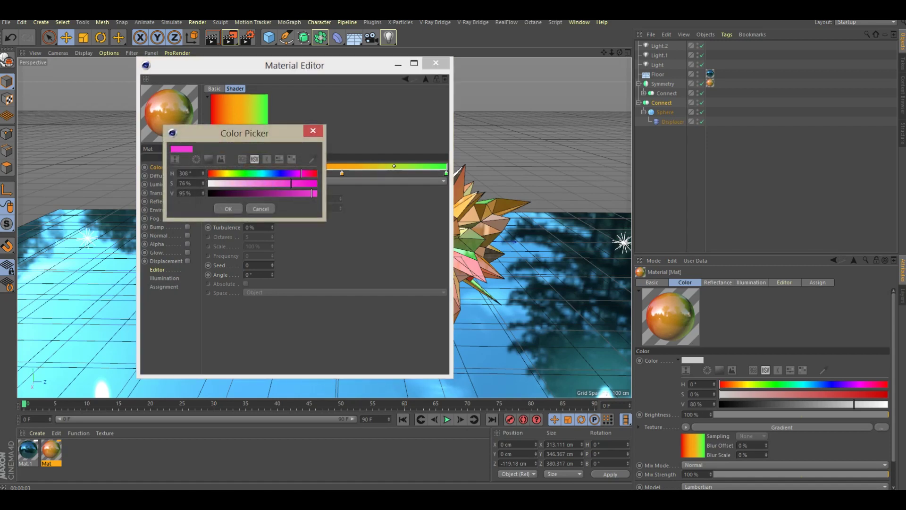
{"action": "key", "text": "Return"}
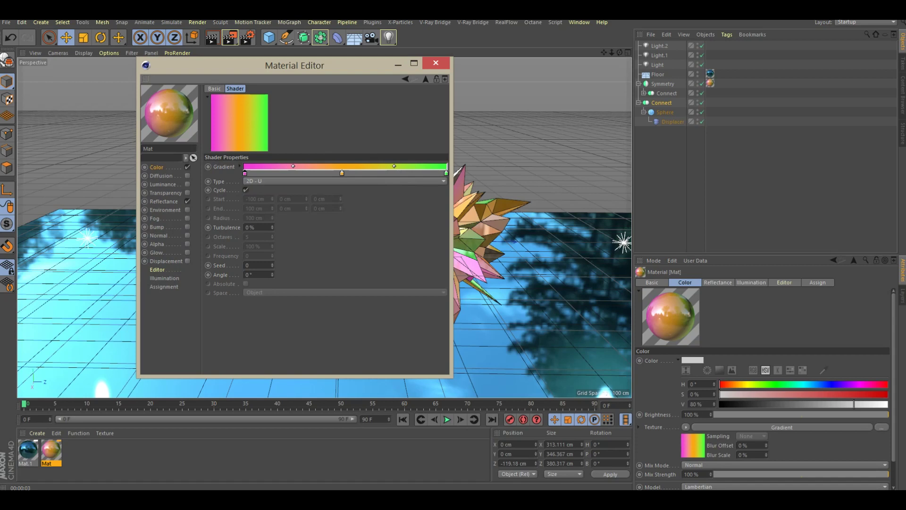
{"action": "double_click", "coordinate": [342, 173]}
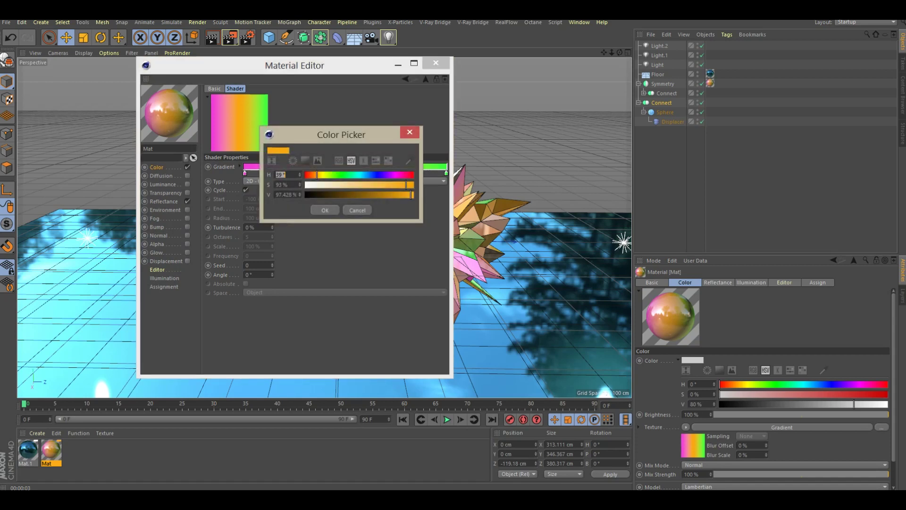
{"action": "type", "text": "200"}
{"action": "key", "text": "Return"}
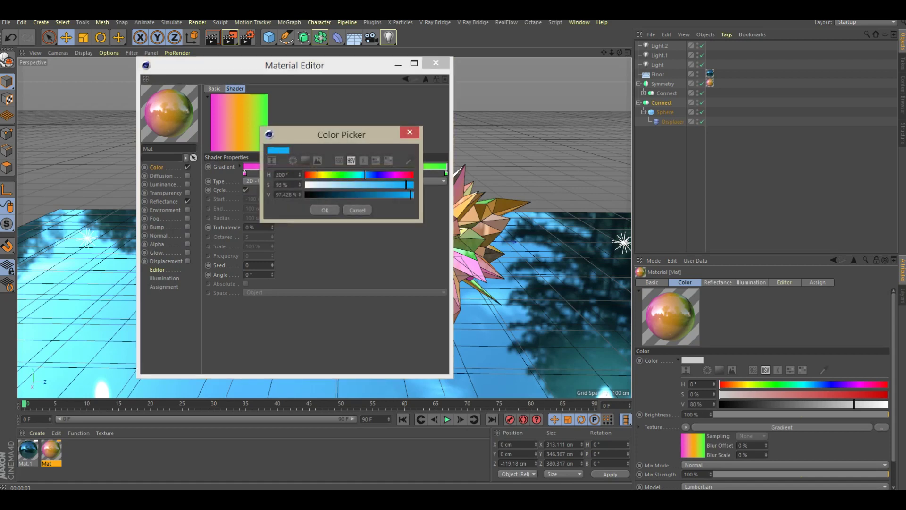
{"action": "key", "text": "Return"}
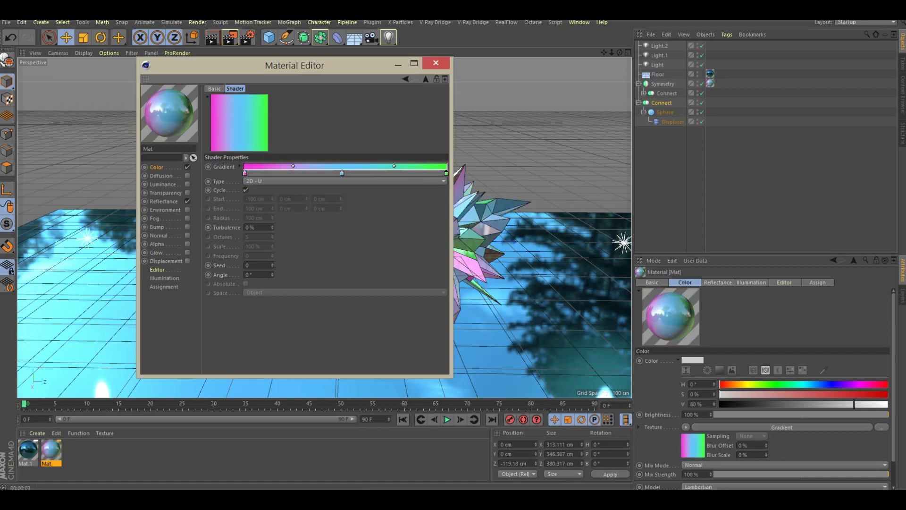
Set the gradient's right stop to pink hue 327 and render a preview
{"action": "double_click", "coordinate": [446, 173]}
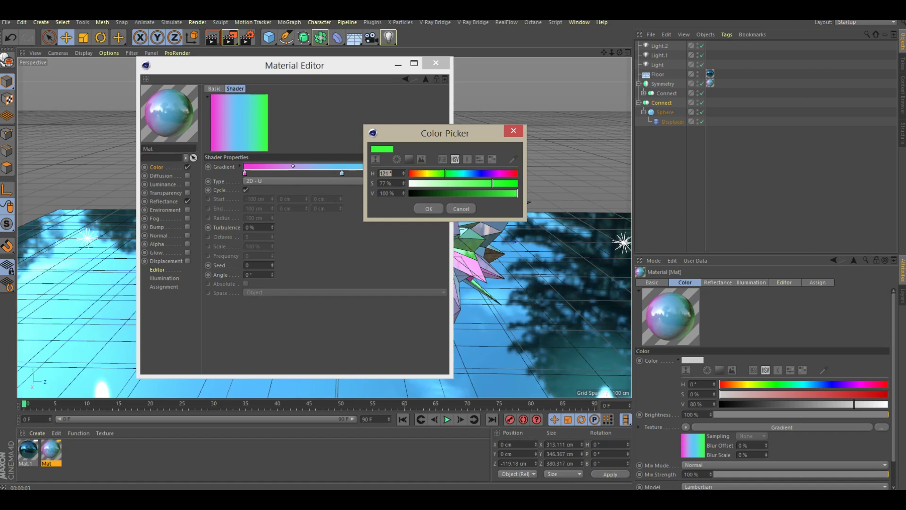
{"action": "type", "text": "327"}
{"action": "key", "text": "Return"}
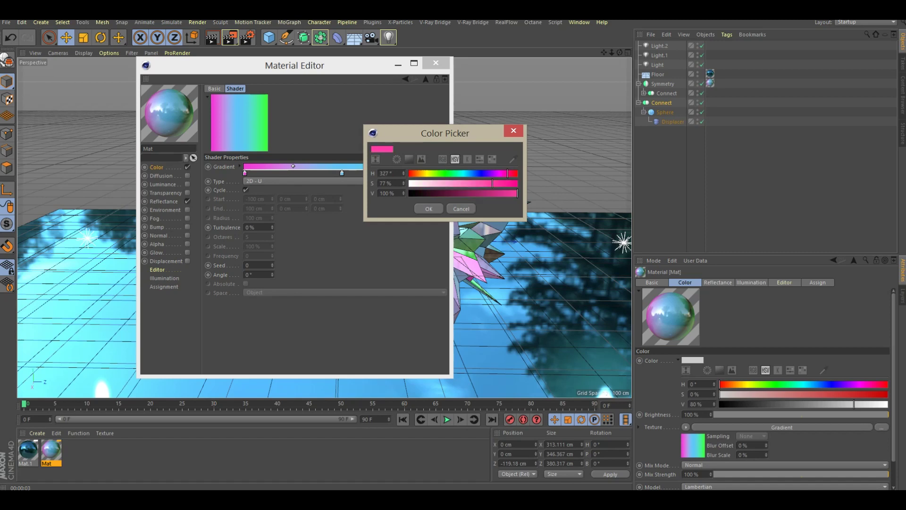
{"action": "key", "text": "Return"}
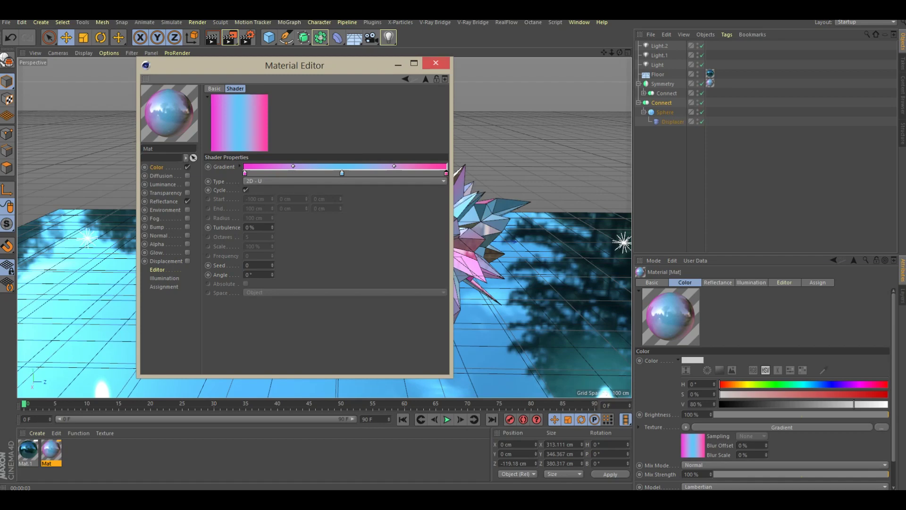
{"action": "left_click", "coordinate": [436, 63]}
{"action": "key", "text": "ctrl+r"}
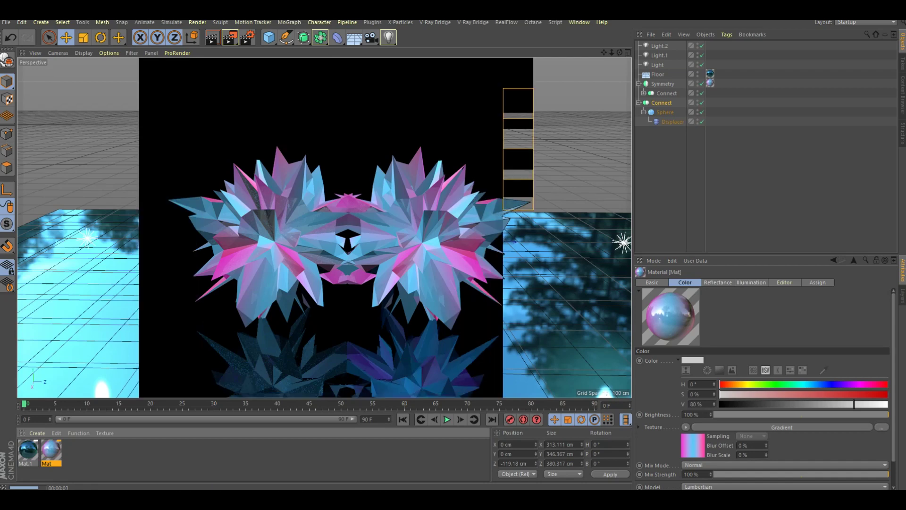
Add a Torus and set its orientation to +X
{"action": "left_click", "coordinate": [269, 37]}
{"action": "left_click", "coordinate": [288, 85]}
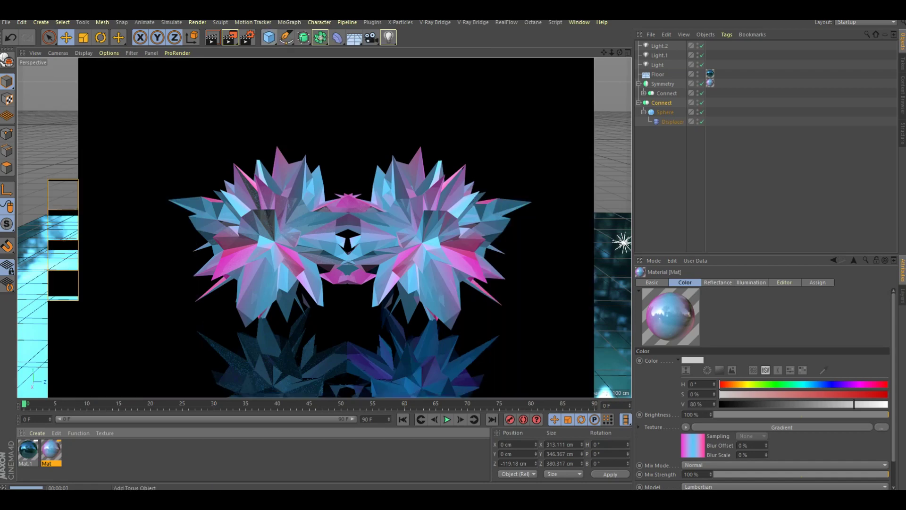
{"action": "left_click", "coordinate": [700, 340]}
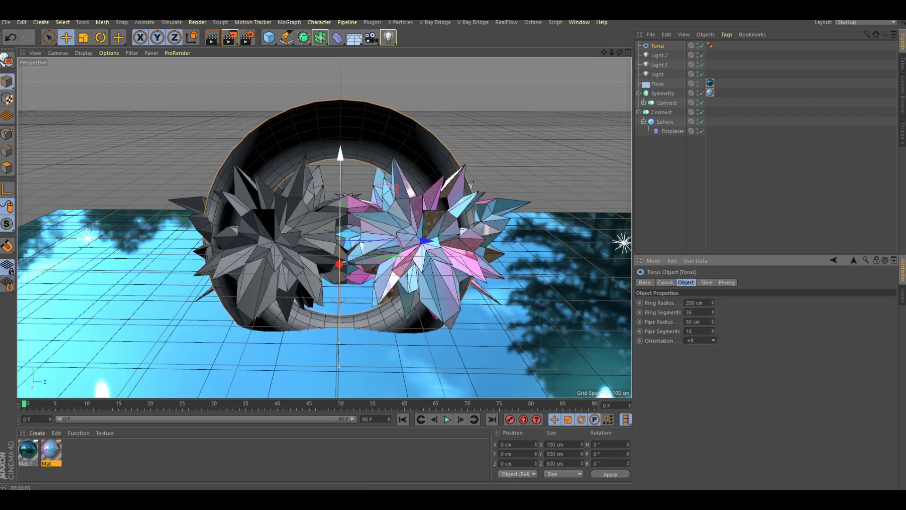
Settle the upright torus at floor level behind the flower, then show the four-view layout
{"action": "left_click_drag", "start_coordinate": [340, 258], "coordinate": [340, 222]}
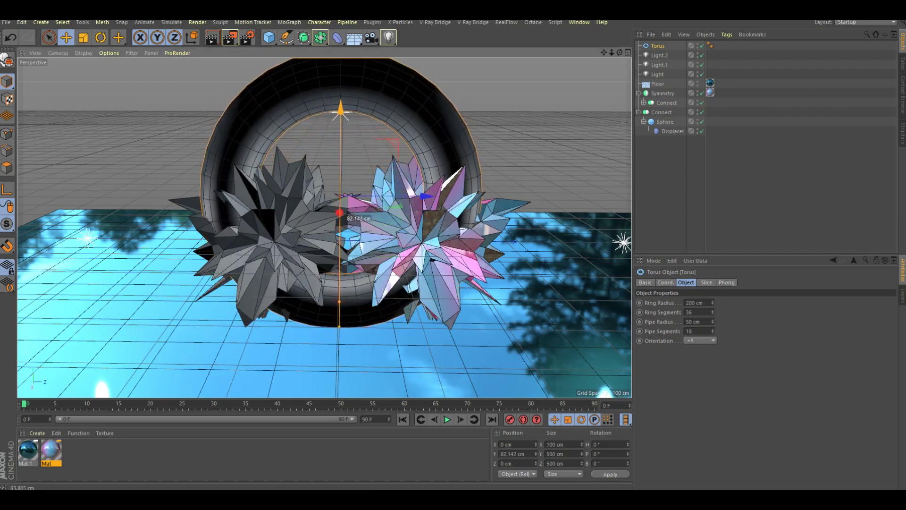
{"action": "left_click_drag", "start_coordinate": [339, 228], "coordinate": [339, 257]}
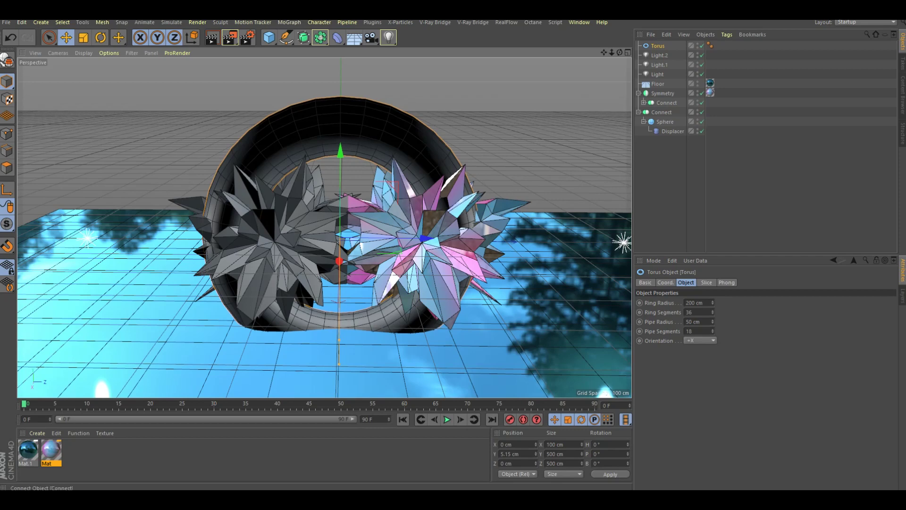
{"action": "left_click", "coordinate": [663, 93]}
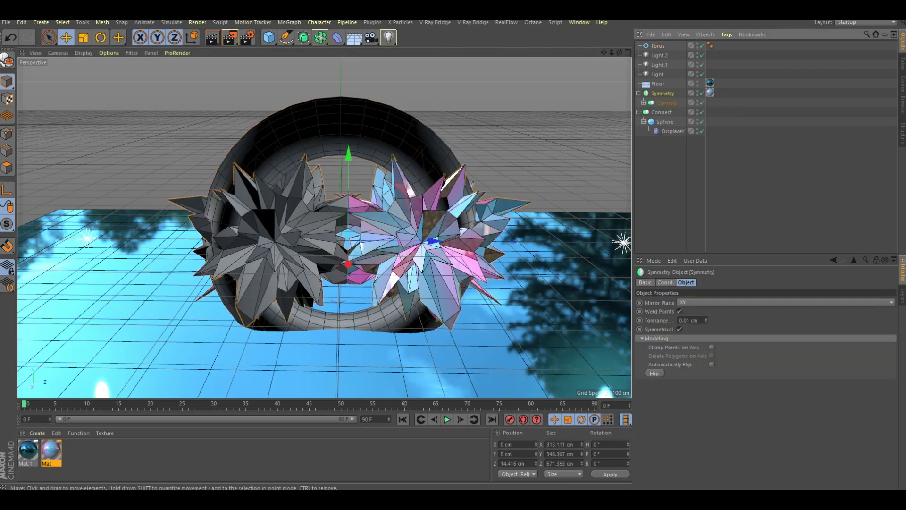
{"action": "key", "text": "F5"}
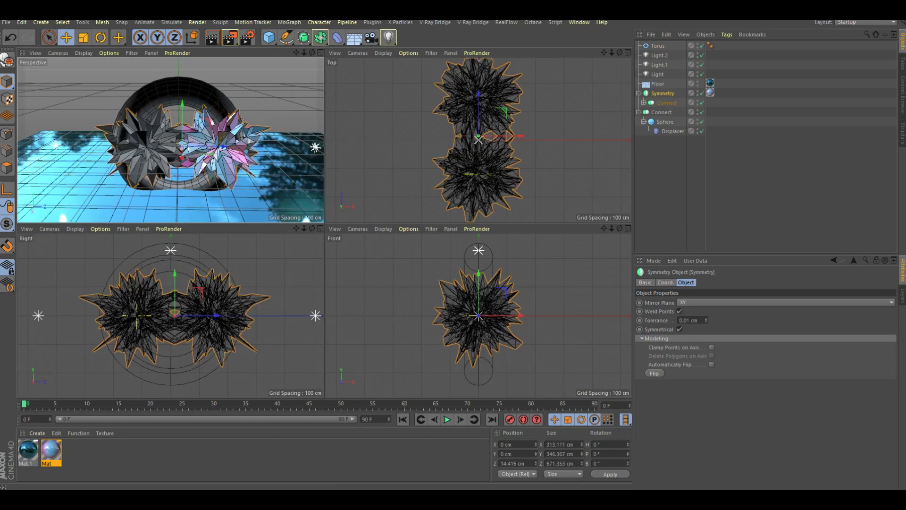
Lift the Symmetry flower group to the ring's top in the Right view, then return to Perspective
{"action": "mouse_move", "coordinate": [175, 283]}
{"action": "left_mouse_down"}
{"action": "mouse_move", "coordinate": [175, 237]}
{"action": "mouse_move", "coordinate": [175, 244]}
{"action": "left_mouse_up"}
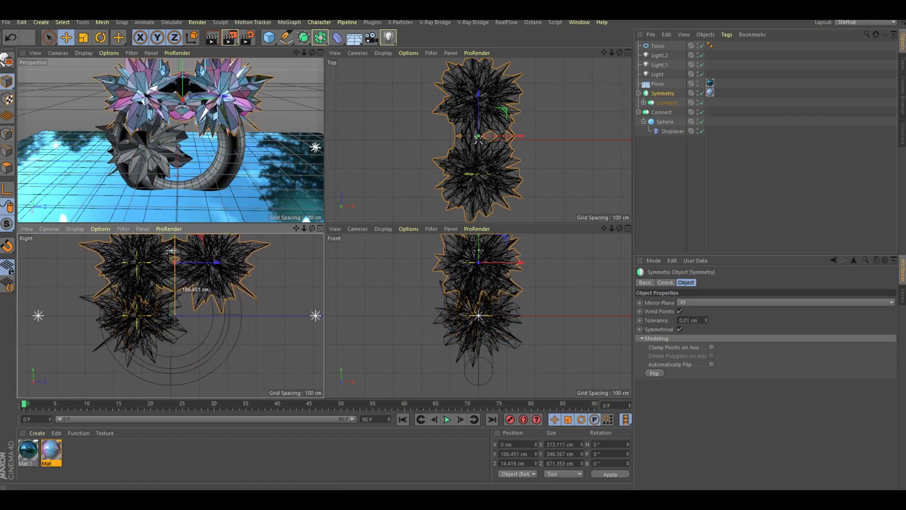
{"action": "key", "text": "F1"}
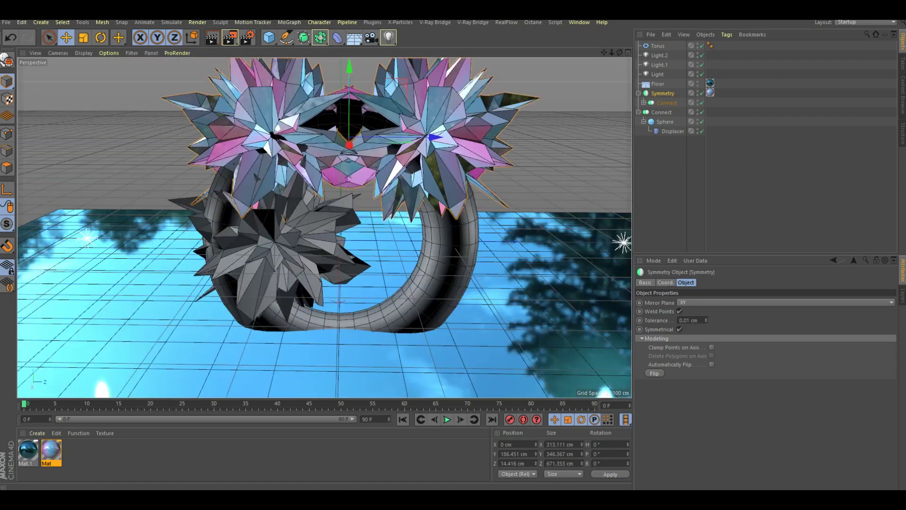
{"action": "left_click", "coordinate": [657, 46]}
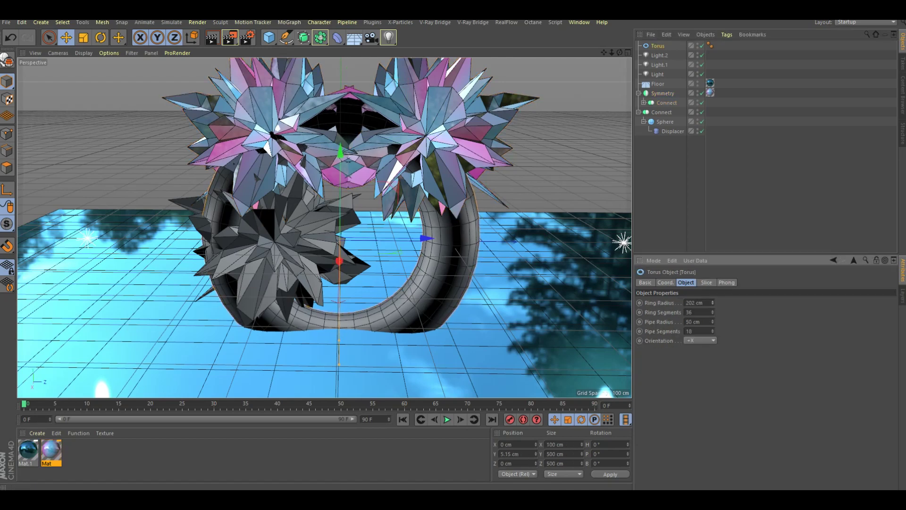
Set the torus to 355 cm ring and 15 cm pipe radius, raise it, and apply Mat
{"action": "left_click_drag", "start_coordinate": [713, 302], "coordinate": [736, 303]}
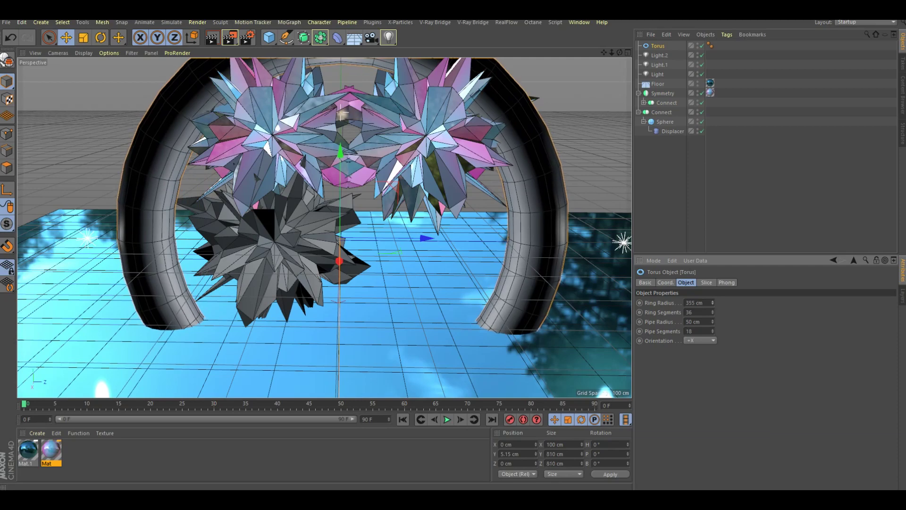
{"action": "left_click_drag", "start_coordinate": [713, 321], "coordinate": [694, 321]}
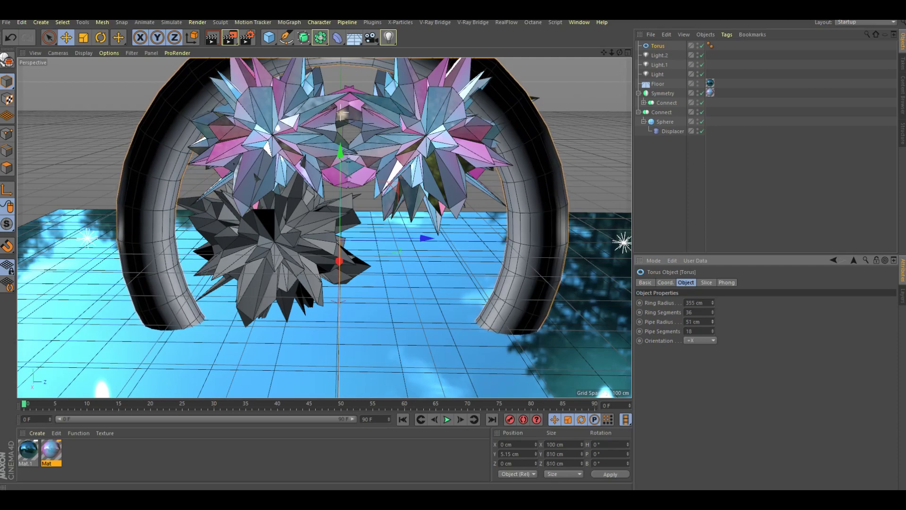
{"action": "scroll", "coordinate": [325, 222], "scroll_direction": "down", "scroll_amount": 5}
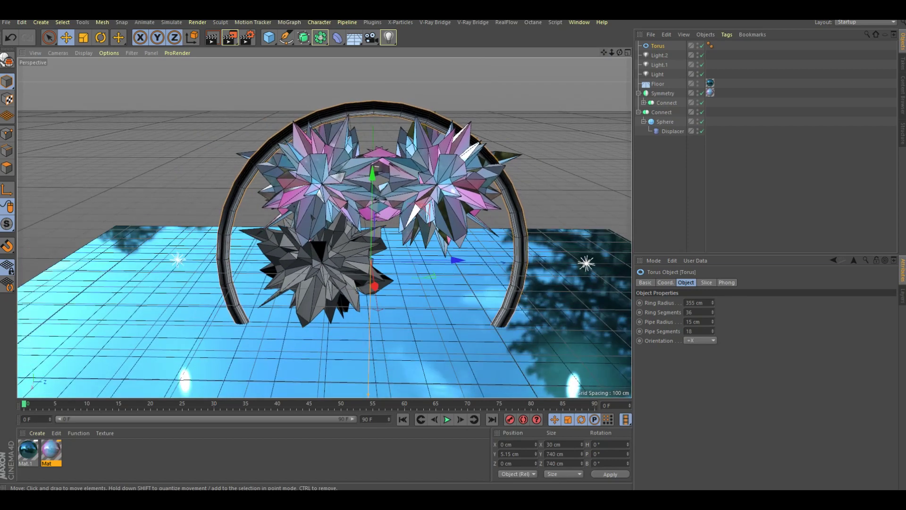
{"action": "left_click_drag", "start_coordinate": [372, 189], "coordinate": [373, 137]}
{"action": "left_click_drag", "start_coordinate": [375, 234], "coordinate": [321, 231]}
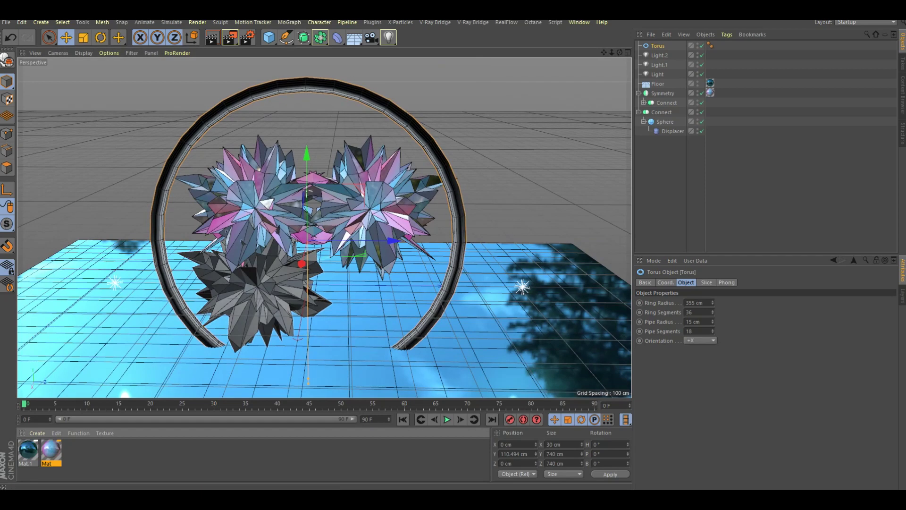
{"action": "left_click_drag", "start_coordinate": [51, 450], "coordinate": [658, 45]}
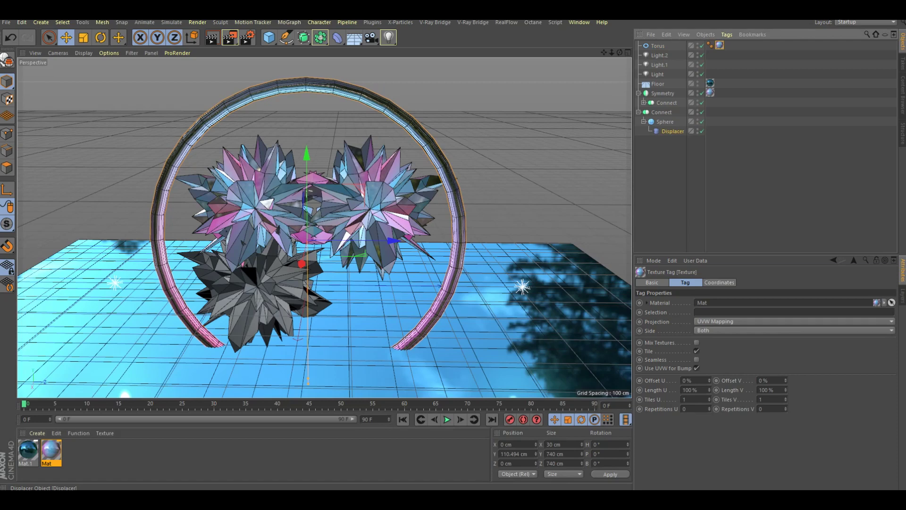
Move the Displacer onto the torus, delete the sphere, and put the torus in Connect
{"action": "left_click_drag", "start_coordinate": [672, 132], "coordinate": [658, 46]}
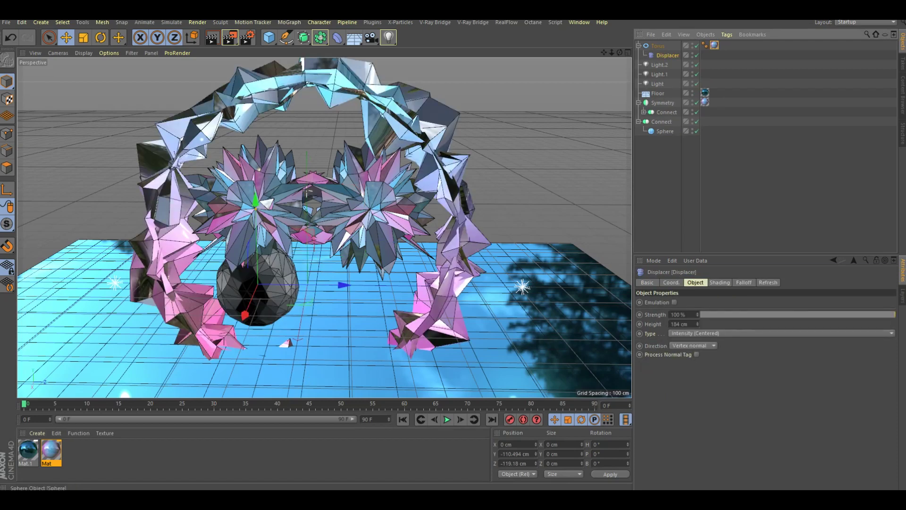
{"action": "left_click", "coordinate": [665, 131]}
{"action": "key", "text": "Delete"}
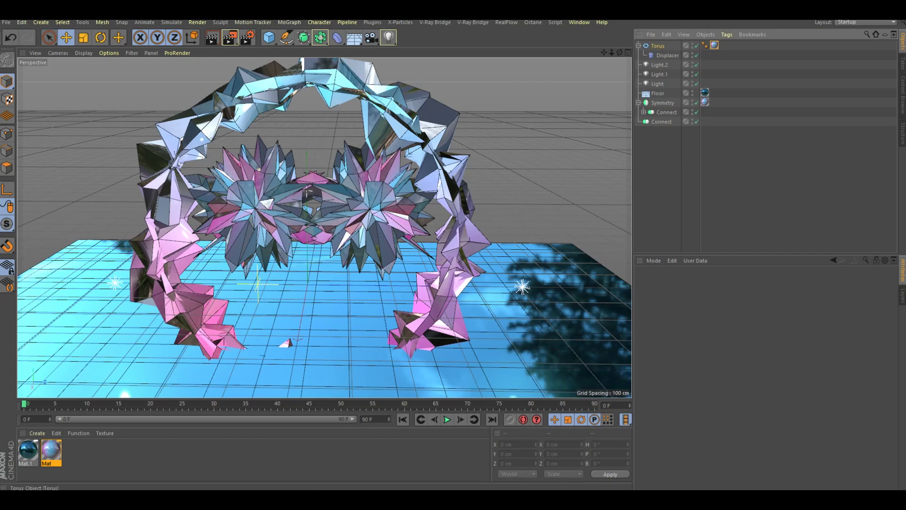
{"action": "left_click_drag", "start_coordinate": [658, 45], "coordinate": [661, 121]}
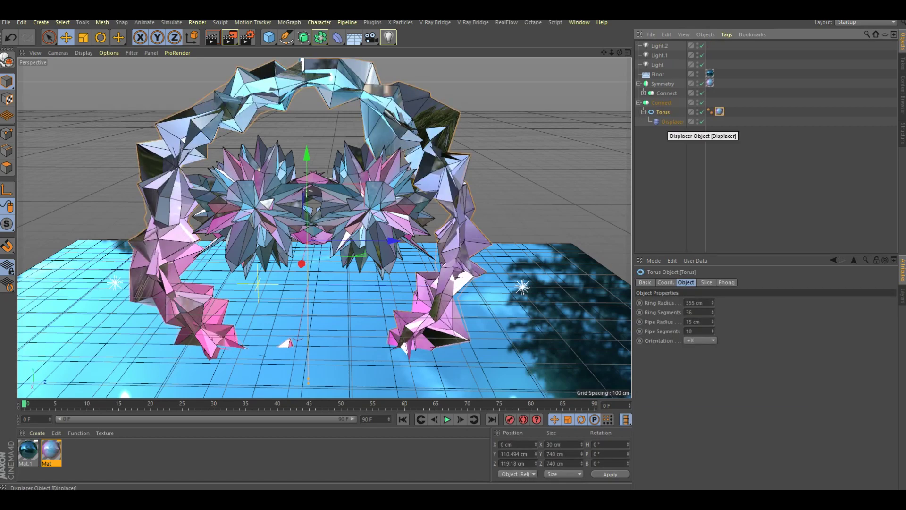
Set the Displacer height to 70 cm and position the Connect ring around the flower
{"action": "left_click", "coordinate": [673, 121]}
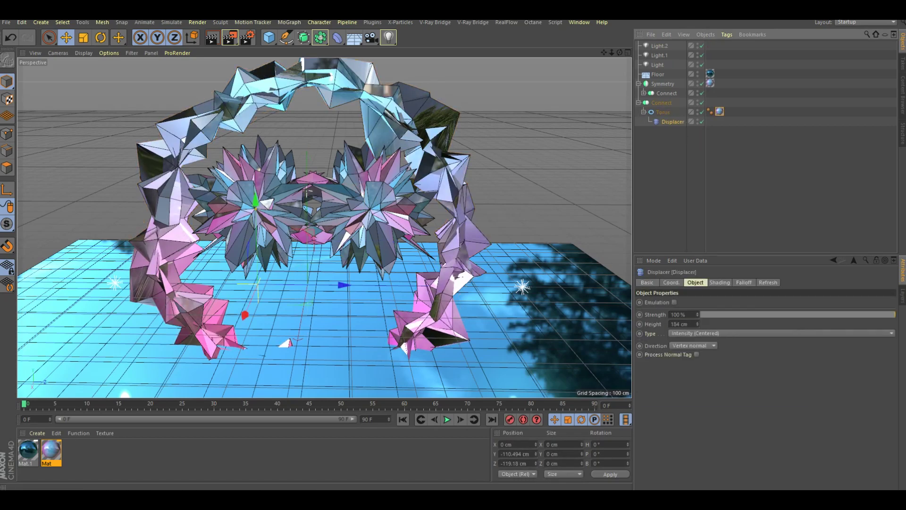
{"action": "left_click_drag", "start_coordinate": [698, 324], "coordinate": [697, 359]}
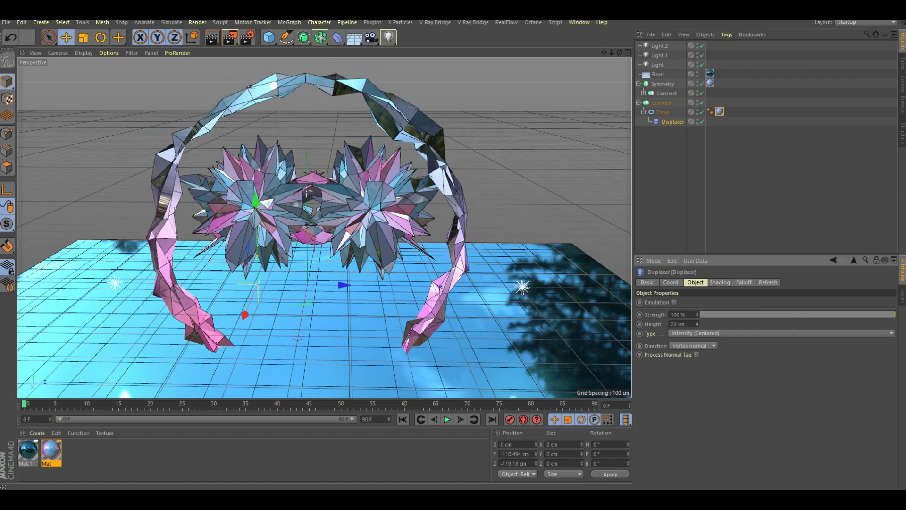
{"action": "scroll", "coordinate": [321, 227], "scroll_direction": "down", "scroll_amount": 3}
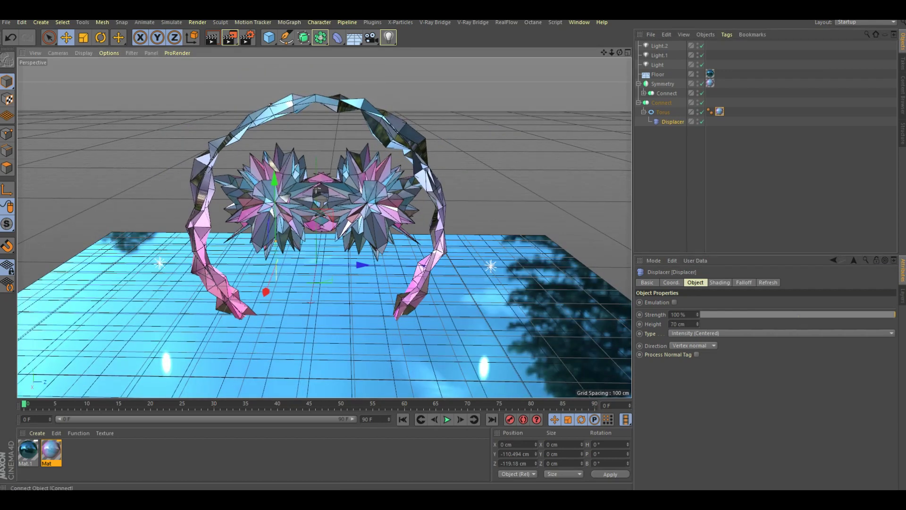
{"action": "left_click", "coordinate": [661, 102]}
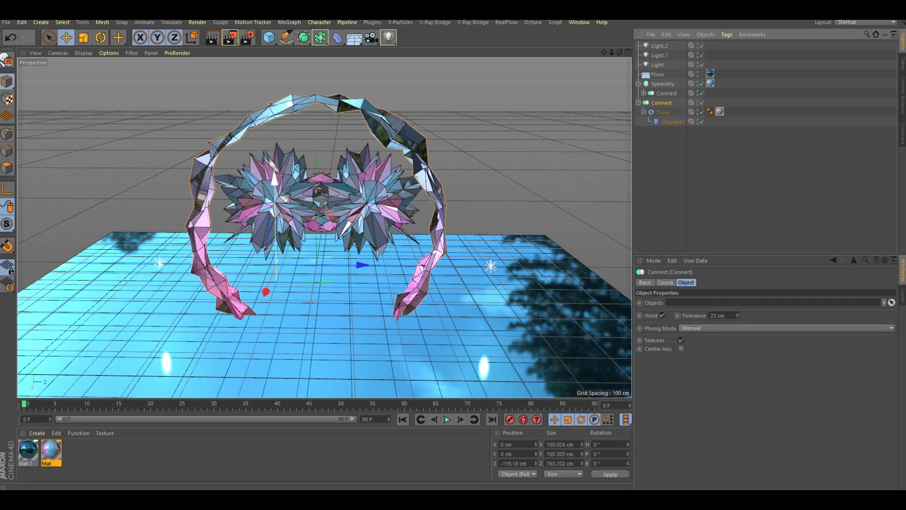
{"action": "left_click_drag", "start_coordinate": [274, 212], "coordinate": [273, 142]}
{"action": "left_click_drag", "start_coordinate": [255, 233], "coordinate": [255, 257]}
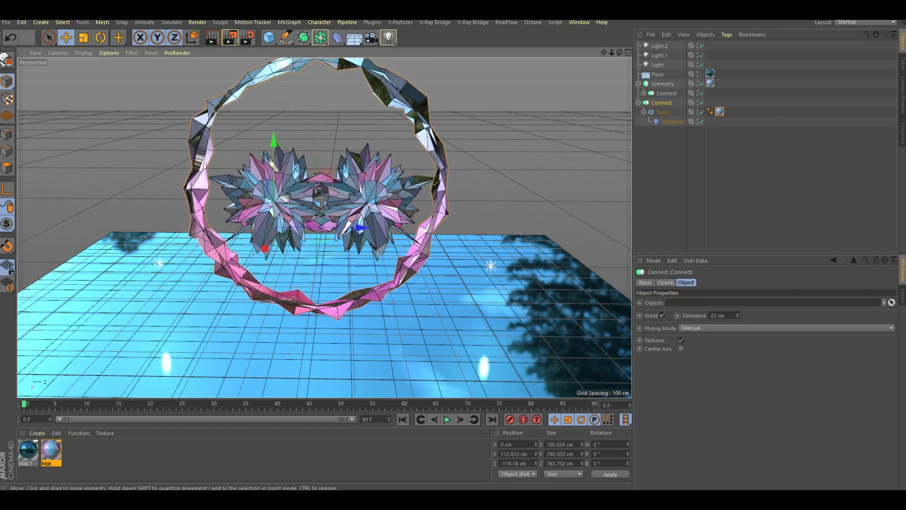
{"action": "left_click", "coordinate": [663, 84]}
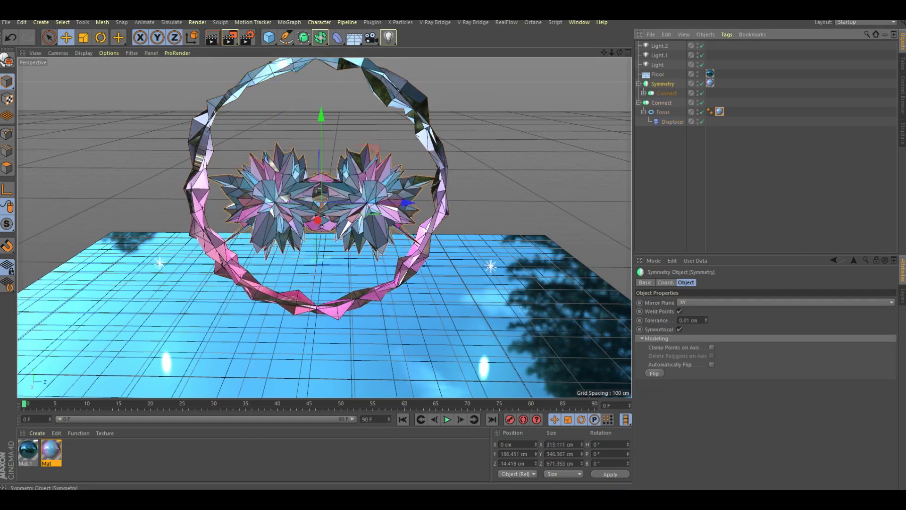
Raise the flower into the ring's centre, test-render, and add a 36 mm camera
{"action": "left_click_drag", "start_coordinate": [320, 204], "coordinate": [319, 173]}
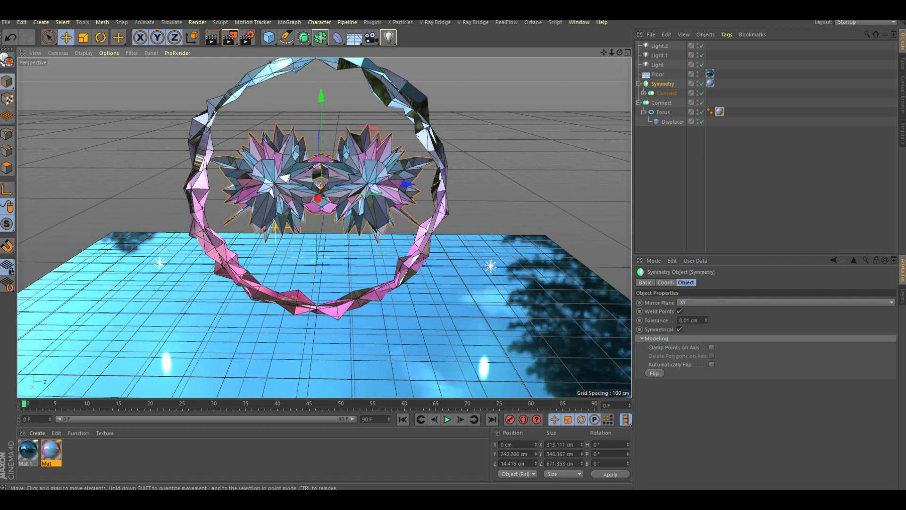
{"action": "left_click_drag", "start_coordinate": [325, 226], "coordinate": [330, 208], "text": "alt"}
{"action": "key", "text": "ctrl+r"}
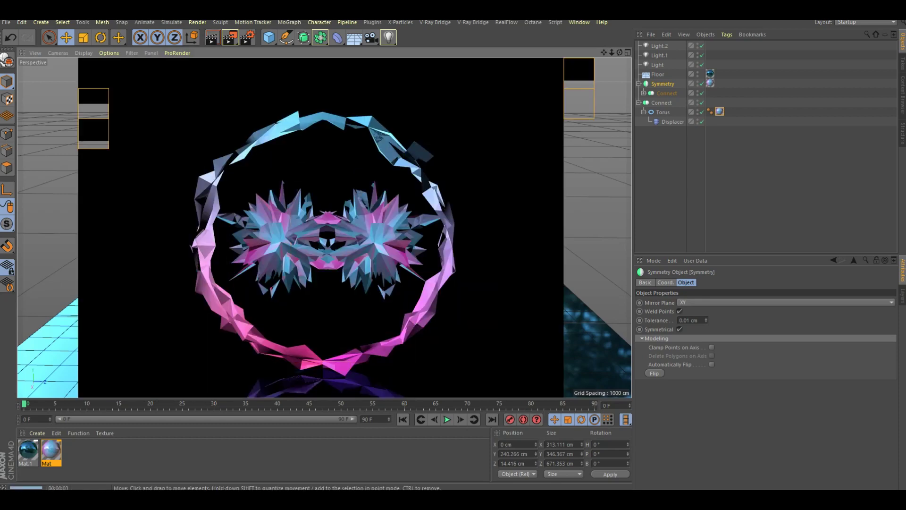
{"action": "scroll", "coordinate": [524, 200], "scroll_direction": "down", "scroll_amount": 2}
{"action": "scroll", "coordinate": [524, 200], "scroll_direction": "up", "scroll_amount": 2}
{"action": "middle_click_drag", "start_coordinate": [425, 212], "coordinate": [372, 208], "text": "alt"}
{"action": "left_click", "coordinate": [372, 37]}
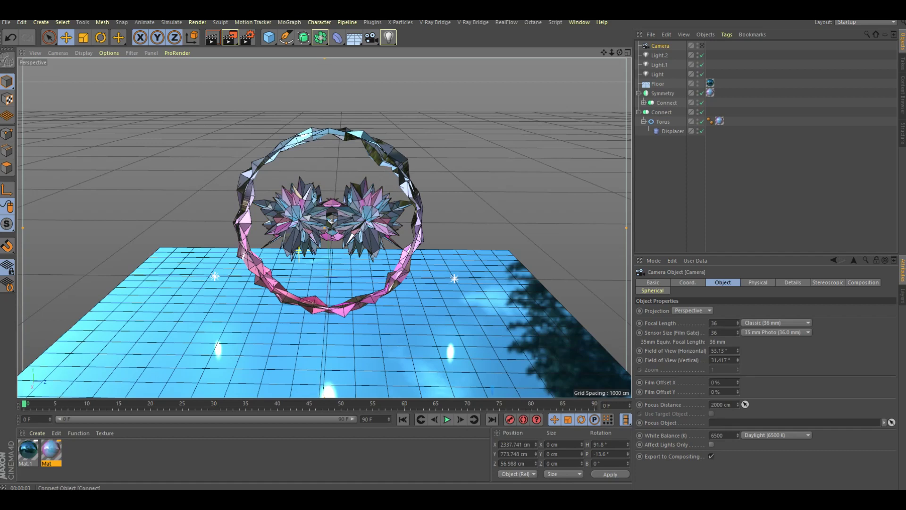
Select the ring's Connect object and raise its weld Tolerance to 175 cm
{"action": "left_click", "coordinate": [662, 121]}
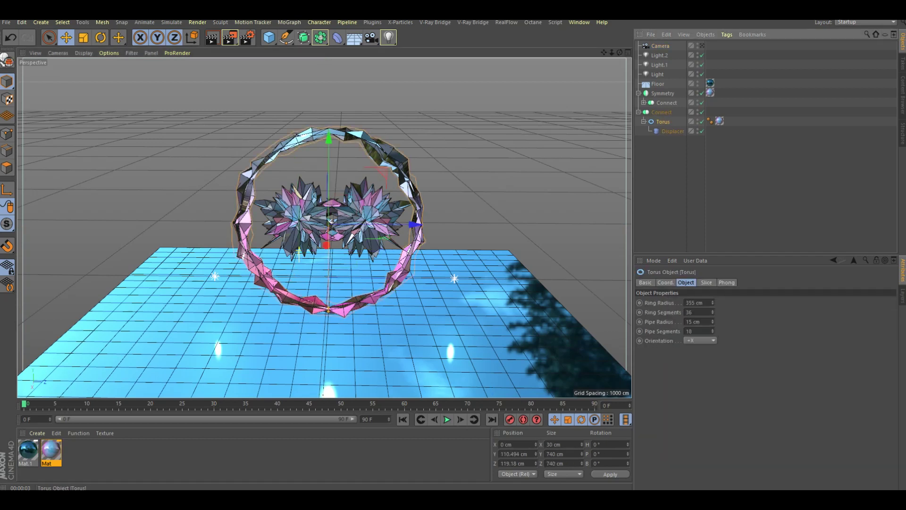
{"action": "left_click", "coordinate": [662, 112]}
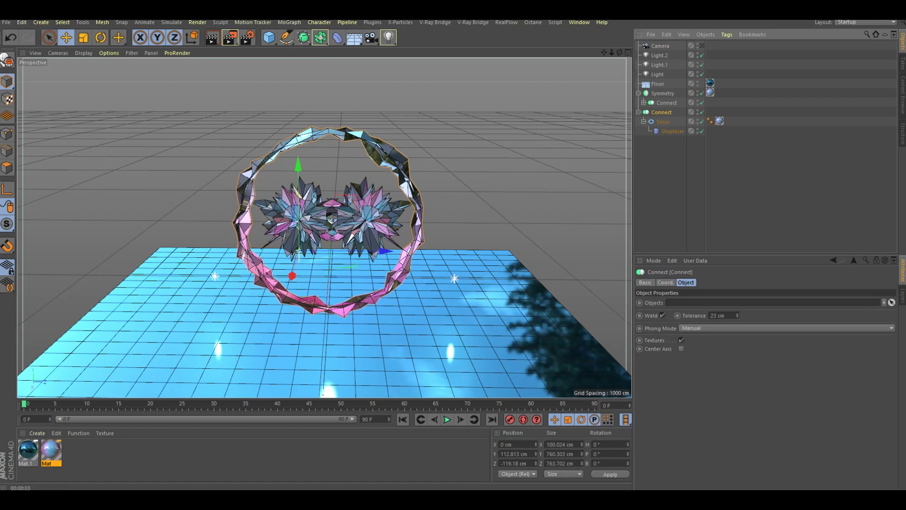
{"action": "left_click_drag", "start_coordinate": [737, 316], "coordinate": [737, 283]}
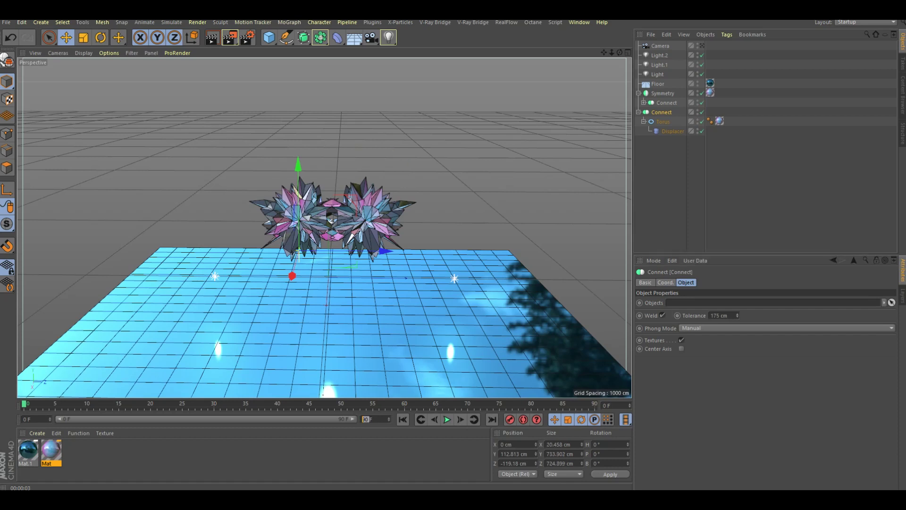
Set the animation length to 200 frames and extend the preview range to 0–200
{"action": "type", "text": "200"}
{"action": "key", "text": "Return"}
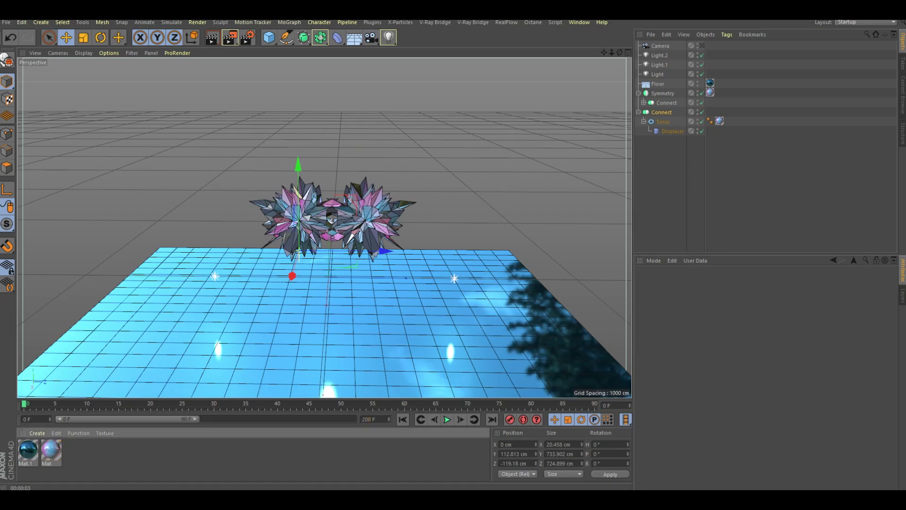
{"action": "left_click_drag", "start_coordinate": [196, 419], "coordinate": [355, 419]}
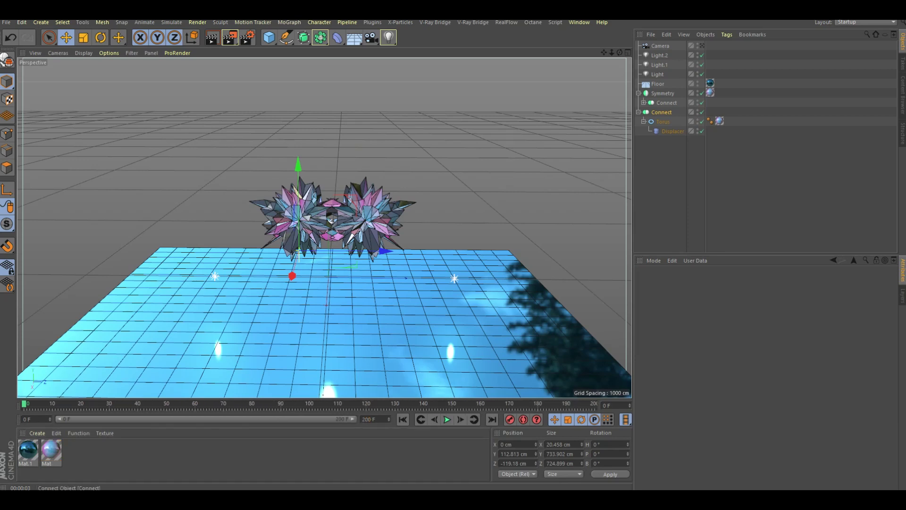
Keyframe the ring Connect's 175 cm Tolerance at frame 0
{"action": "left_click", "coordinate": [661, 112]}
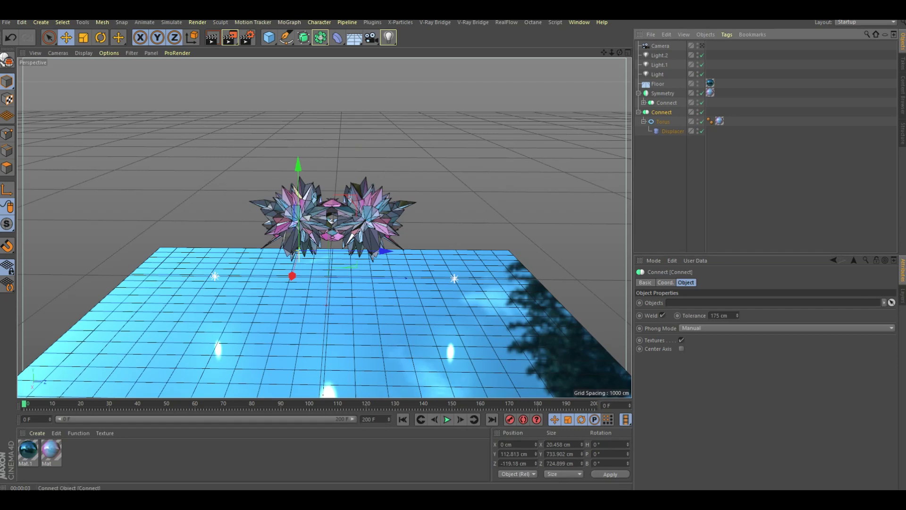
{"action": "left_click", "coordinate": [667, 102]}
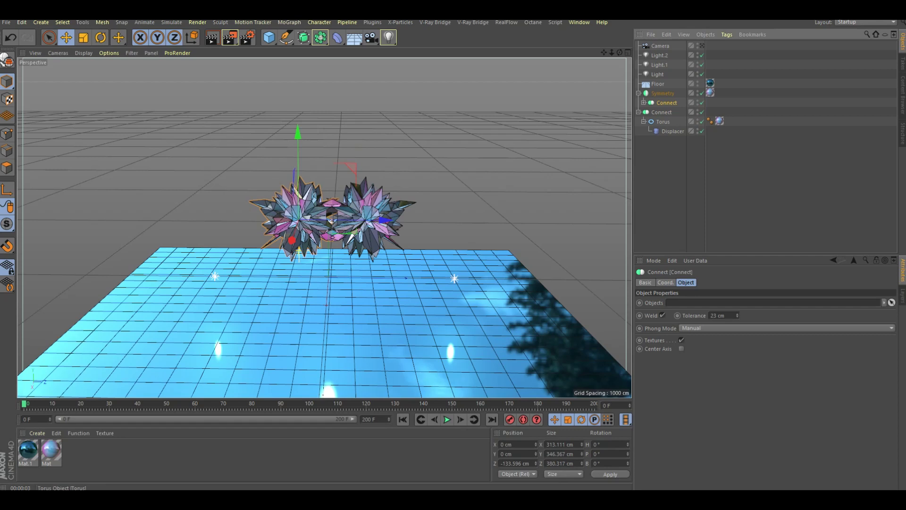
{"action": "left_click", "coordinate": [662, 111]}
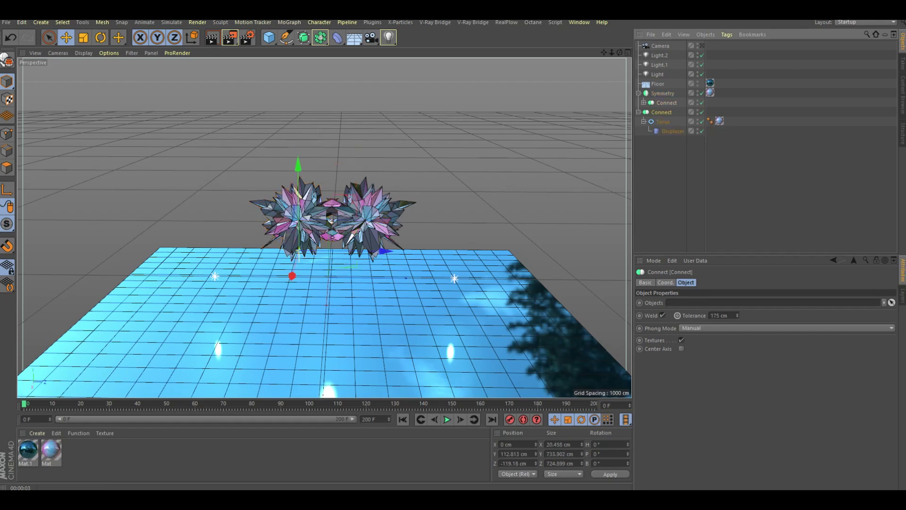
{"action": "left_click", "coordinate": [693, 315]}
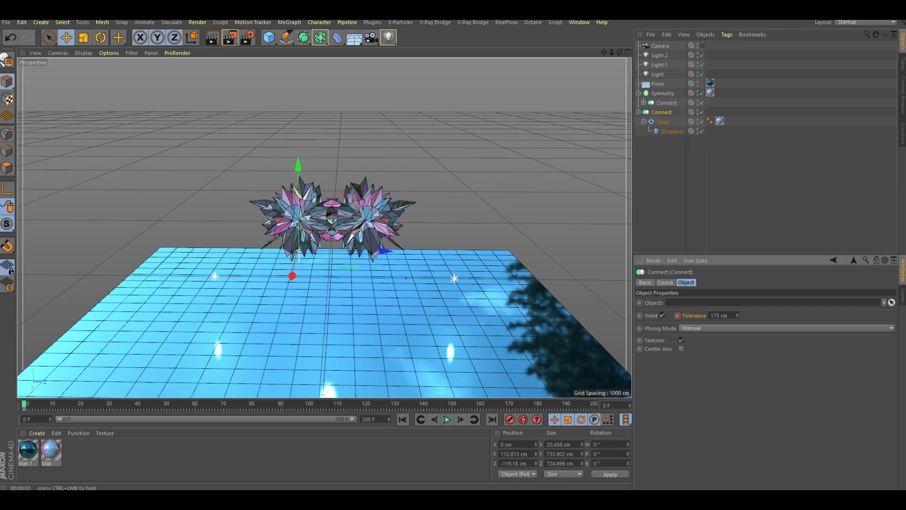
{"action": "left_click_drag", "start_coordinate": [23, 404], "coordinate": [195, 404]}
Keyframe the ring's Tolerance at 123 cm on frame 40 and 86 cm on frame 70
{"action": "key", "text": "comma"}
{"action": "left_click_drag", "start_coordinate": [737, 316], "coordinate": [737, 330]}
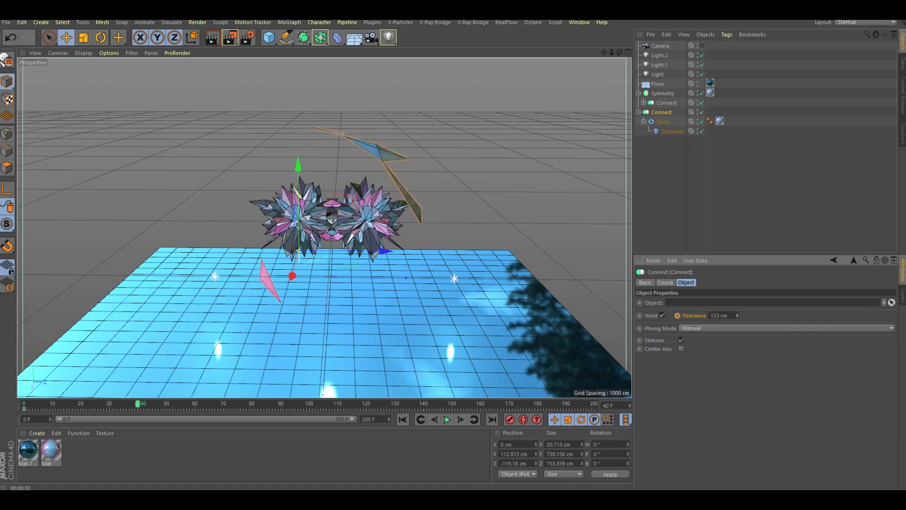
{"action": "key", "text": "period"}
{"action": "key", "text": "period"}
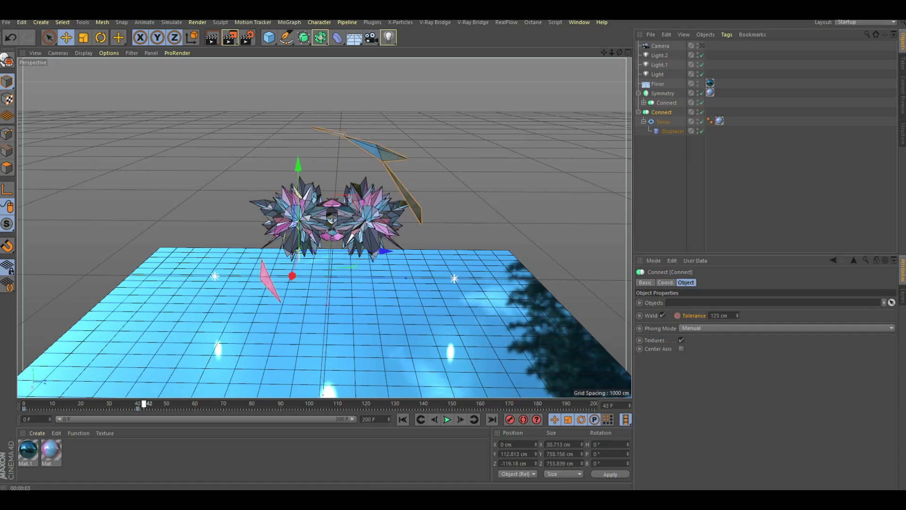
{"action": "key", "text": "period"}
{"action": "left_click_drag", "start_coordinate": [737, 315], "coordinate": [737, 331]}
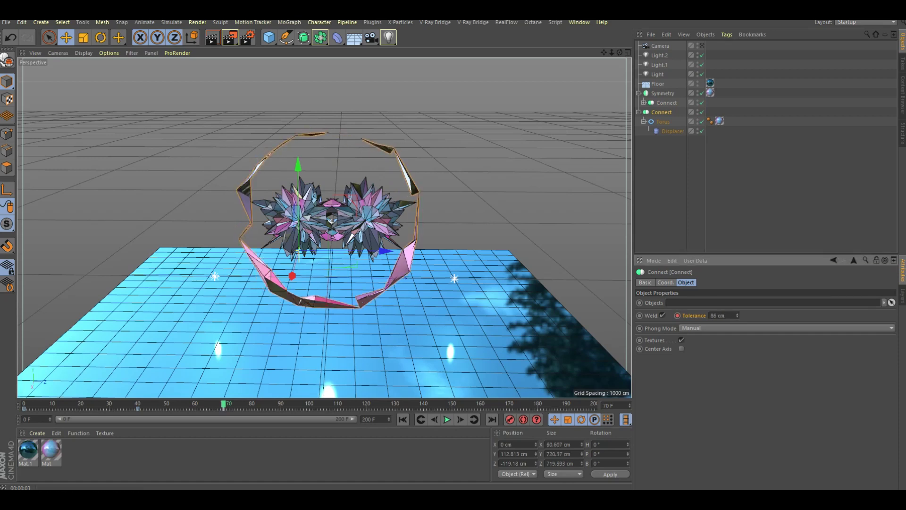
Lower and keyframe Tolerance at frame 110, reach 0 cm at frame 150, then return to frame 0
{"action": "left_click_drag", "start_coordinate": [224, 404], "coordinate": [312, 404]}
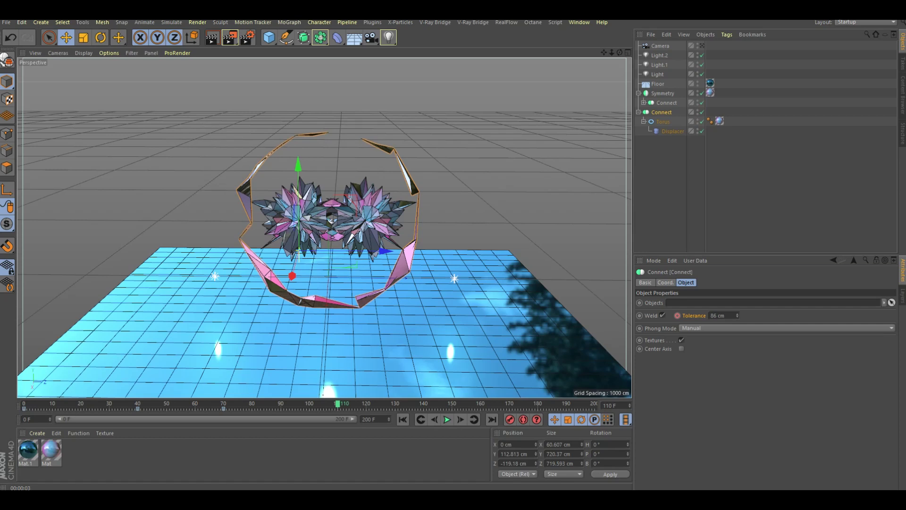
{"action": "mouse_move", "coordinate": [737, 315]}
{"action": "left_mouse_down"}
{"action": "mouse_move", "coordinate": [737, 333]}
{"action": "mouse_move", "coordinate": [737, 321]}
{"action": "left_mouse_up"}
{"action": "left_click", "coordinate": [677, 315], "text": "ctrl"}
{"action": "left_click_drag", "start_coordinate": [337, 404], "coordinate": [452, 404]}
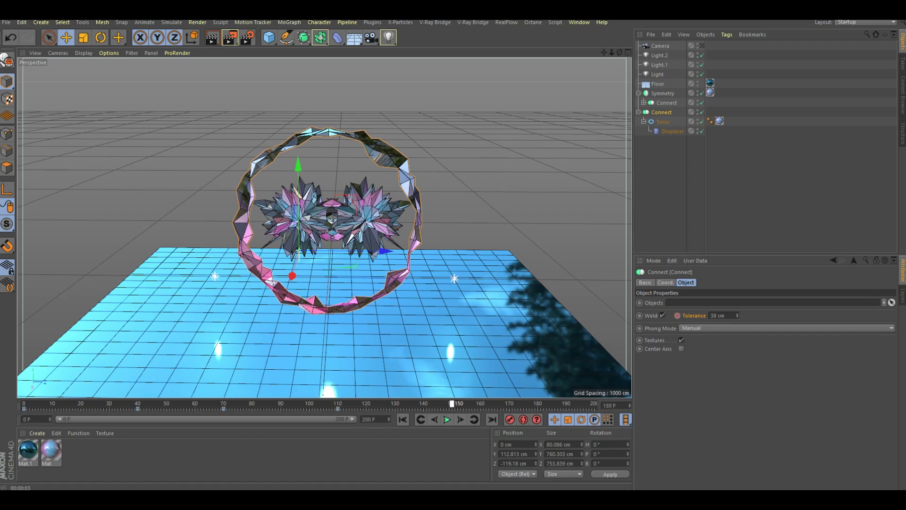
{"action": "left_click_drag", "start_coordinate": [737, 316], "coordinate": [737, 331]}
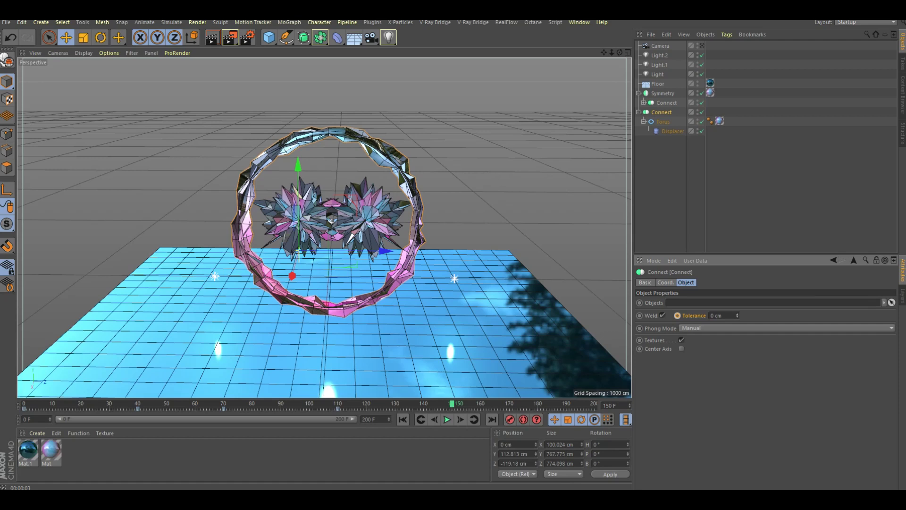
{"action": "left_click", "coordinate": [403, 420]}
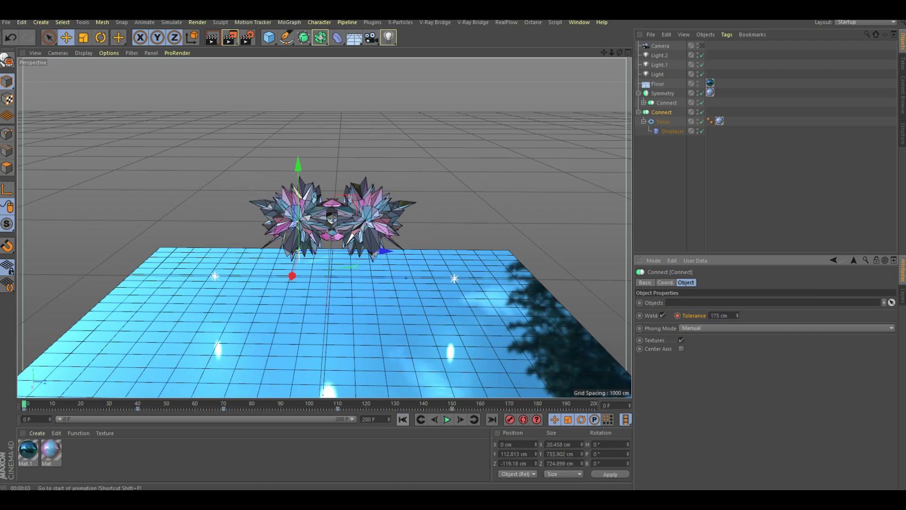
Play the ring assembly, pause at frame 138, and add a Subdivision Surface for the torus
{"action": "left_click", "coordinate": [447, 420]}
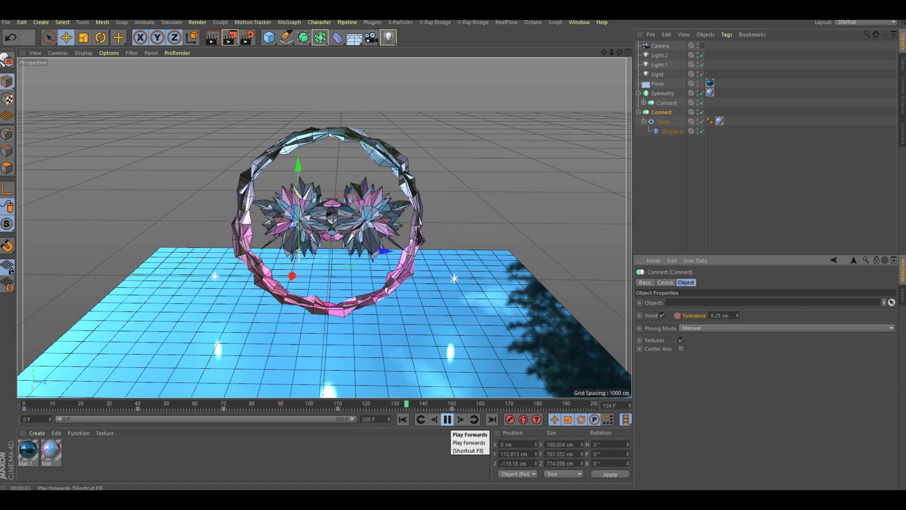
{"action": "left_click", "coordinate": [447, 419]}
{"action": "left_click", "coordinate": [664, 122]}
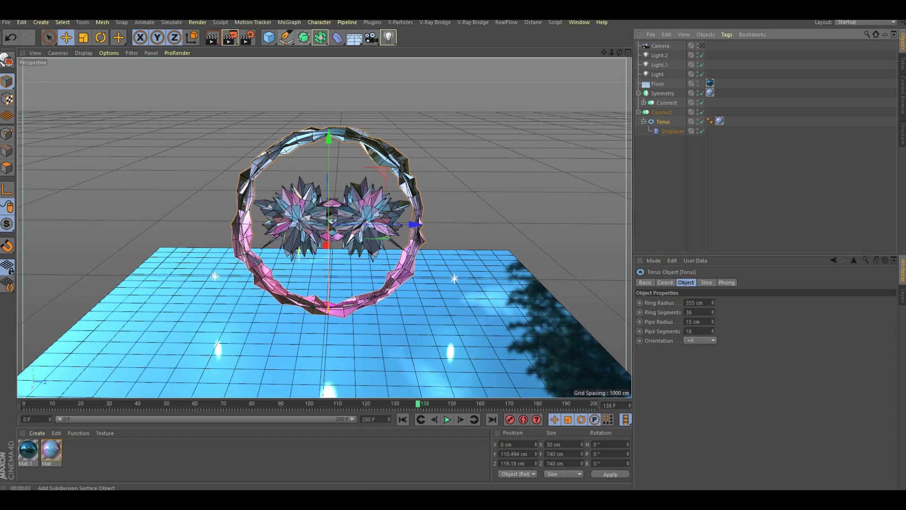
{"action": "left_click_drag", "start_coordinate": [303, 37], "coordinate": [324, 49]}
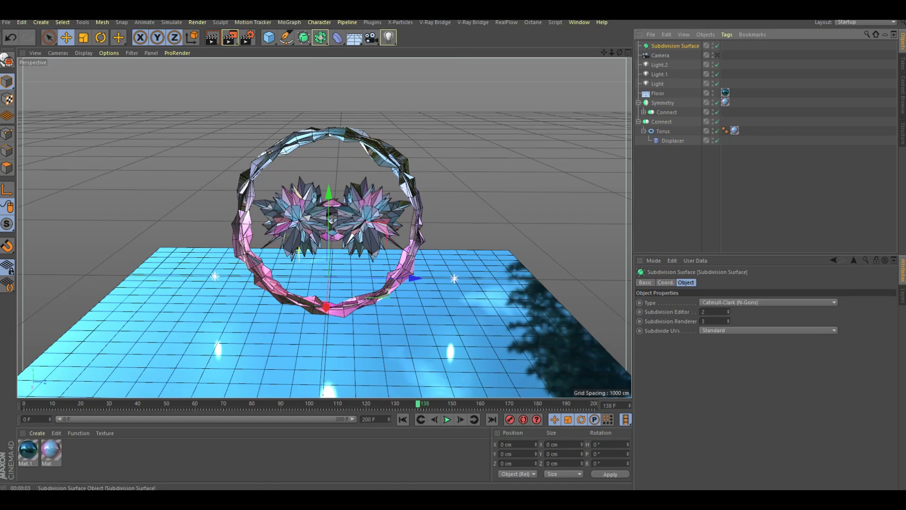
Nest the torus in a Subdivision Surface under Connect, and duplicate the material as Mat.2 for editing
{"action": "left_click_drag", "start_coordinate": [675, 46], "coordinate": [662, 121]}
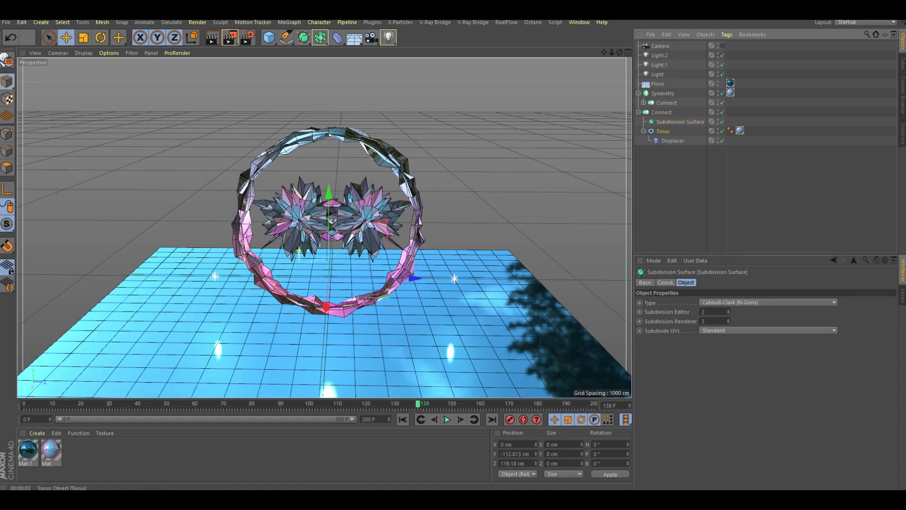
{"action": "left_click_drag", "start_coordinate": [663, 131], "coordinate": [680, 122]}
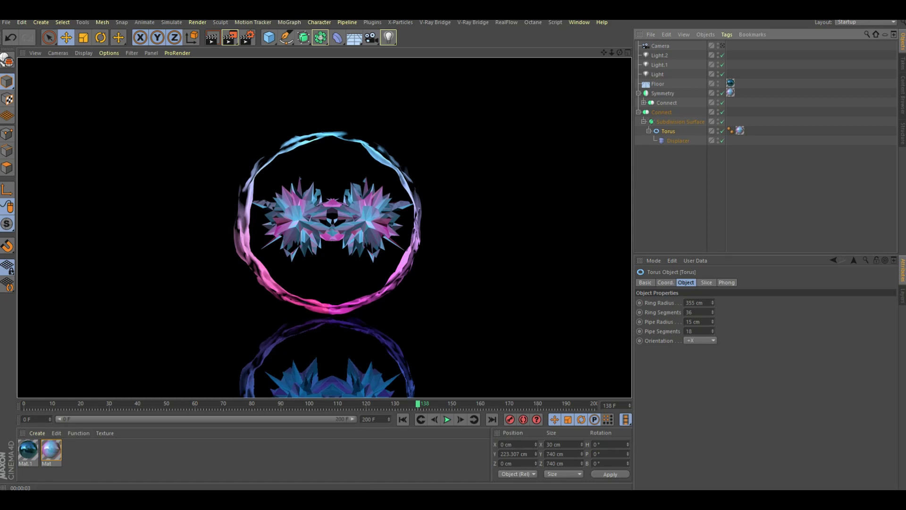
{"action": "left_click_drag", "start_coordinate": [51, 450], "coordinate": [74, 451], "text": "ctrl"}
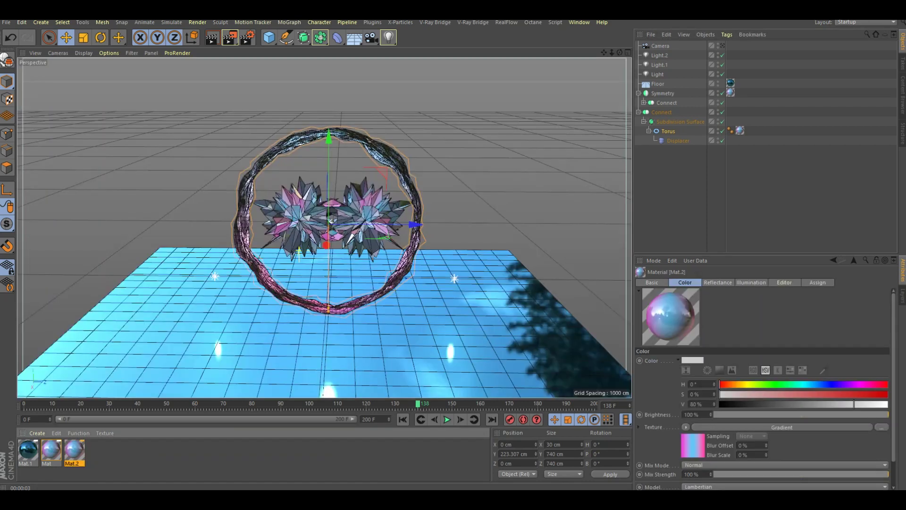
{"action": "double_click", "coordinate": [74, 451]}
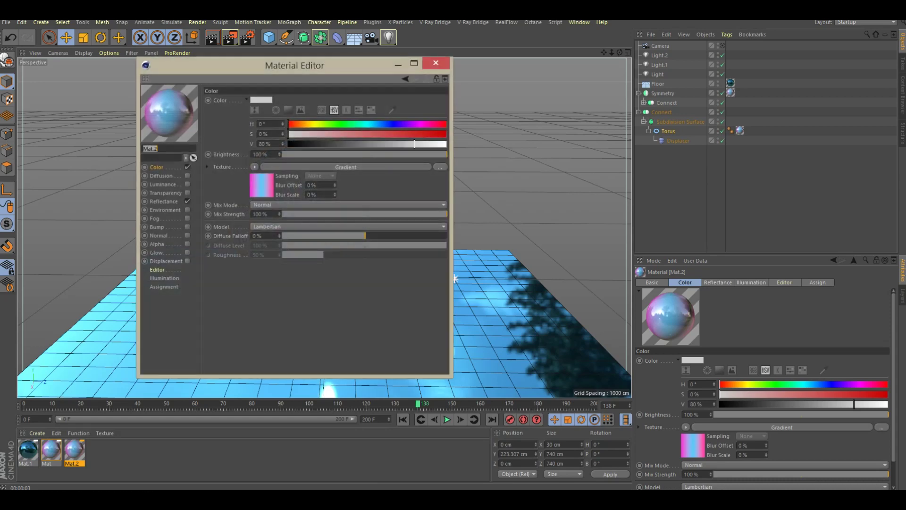
Recolour Mat.2's blue gradient stop to a dark blue (H 227°, S 76%) and render a preview
{"action": "left_click", "coordinate": [347, 167]}
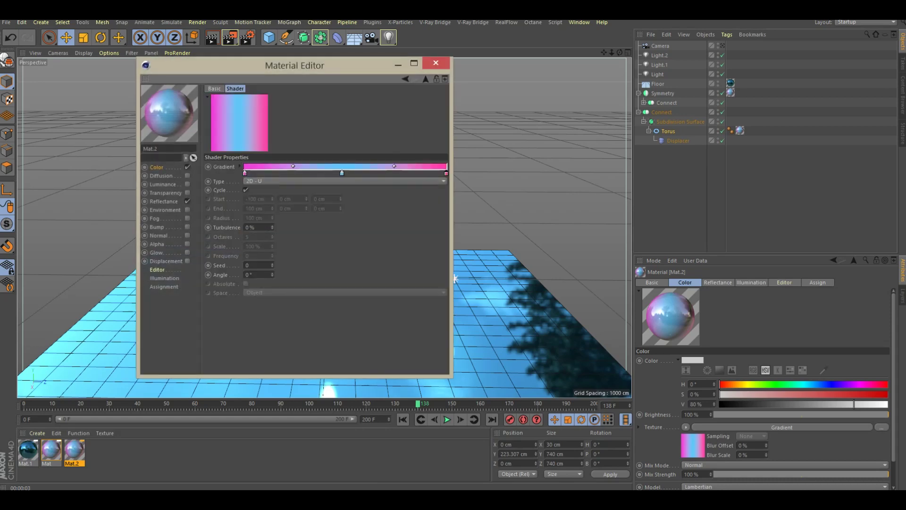
{"action": "double_click", "coordinate": [341, 173]}
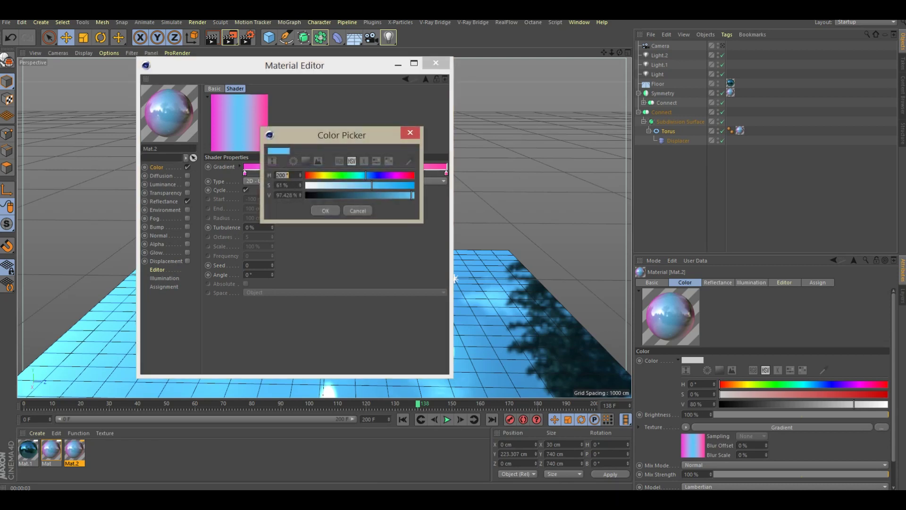
{"action": "mouse_move", "coordinate": [366, 175]}
{"action": "left_mouse_down"}
{"action": "mouse_move", "coordinate": [388, 185]}
{"action": "mouse_move", "coordinate": [368, 195]}
{"action": "left_mouse_up"}
{"action": "left_click", "coordinate": [325, 211]}
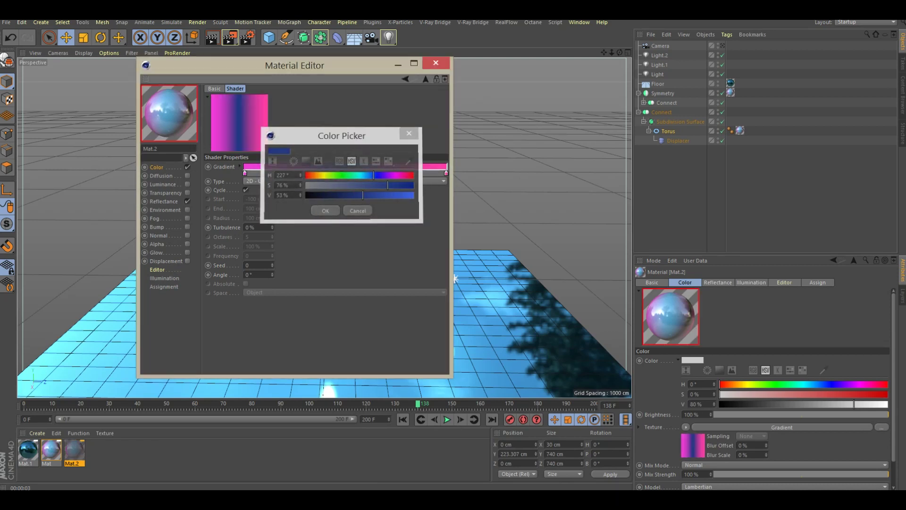
{"action": "left_click", "coordinate": [435, 63]}
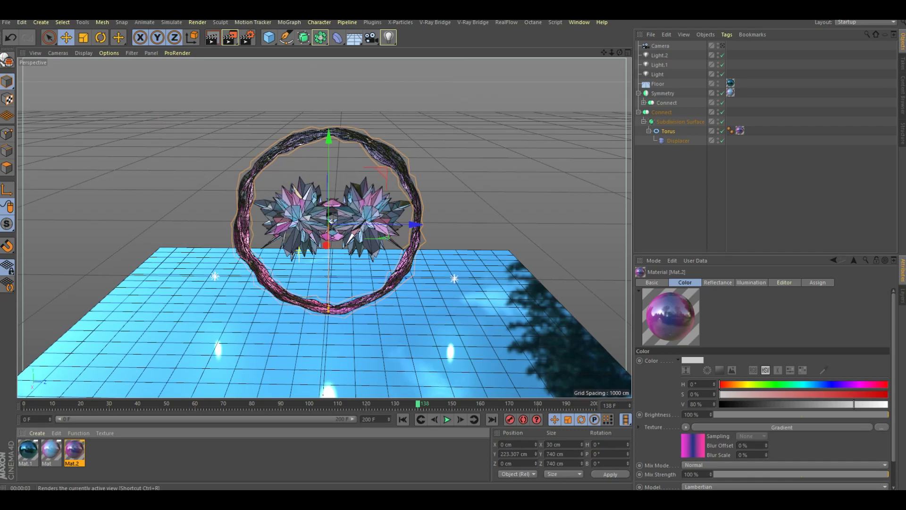
{"action": "key", "text": "ctrl+r"}
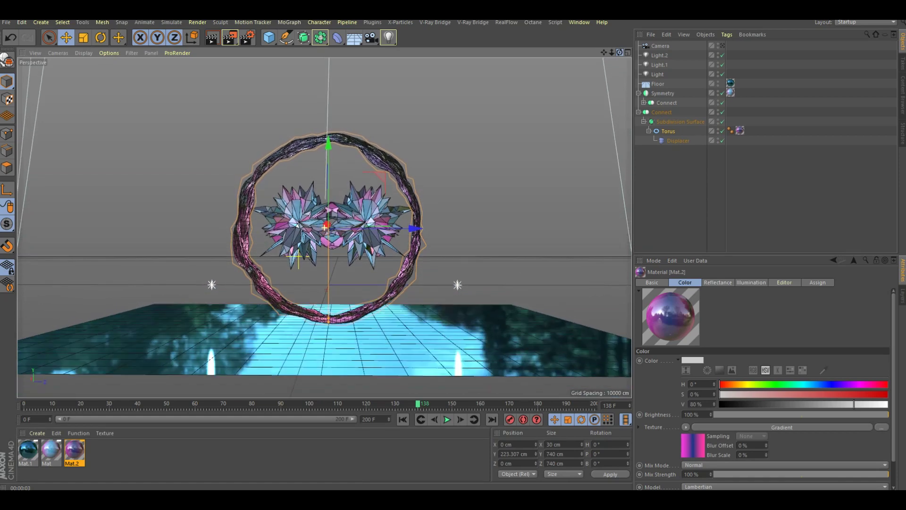
{"action": "left_click_drag", "start_coordinate": [619, 53], "coordinate": [620, 66]}
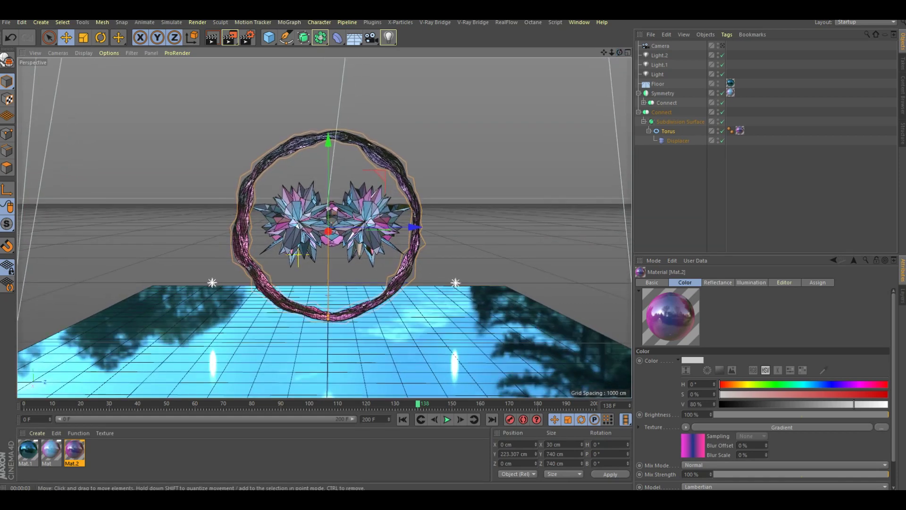
{"action": "left_click", "coordinate": [213, 37]}
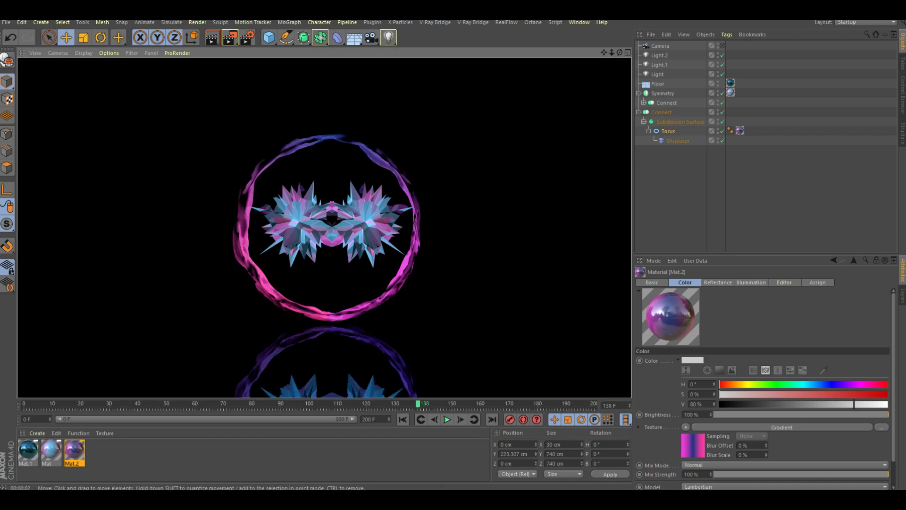
{"action": "key", "text": "Escape"}
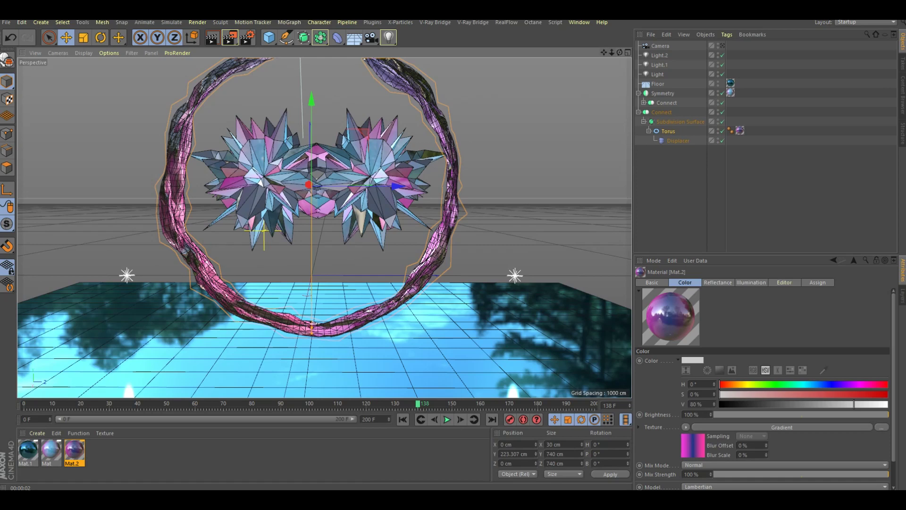
Select the torus Displacer and play the assembly from frame 0, stopping at frame 112
{"action": "left_click_drag", "start_coordinate": [317, 236], "coordinate": [316, 213], "text": "alt"}
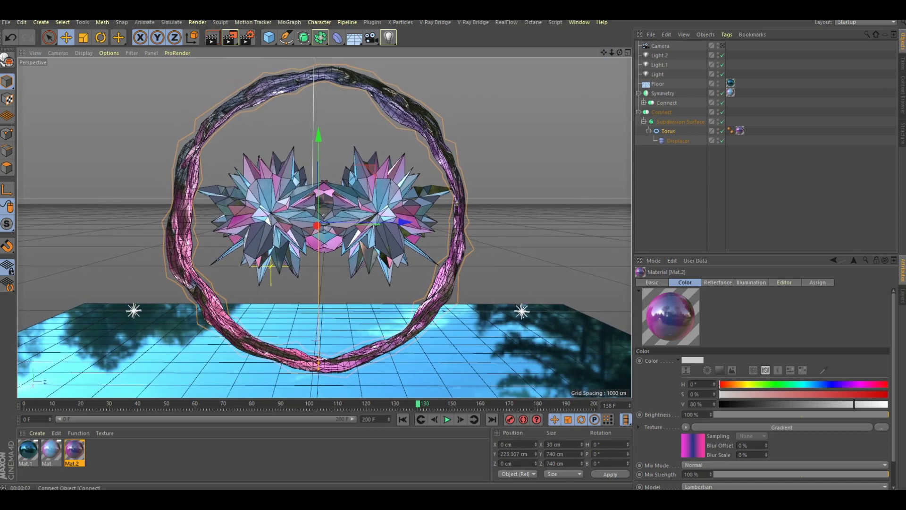
{"action": "left_click", "coordinate": [669, 131]}
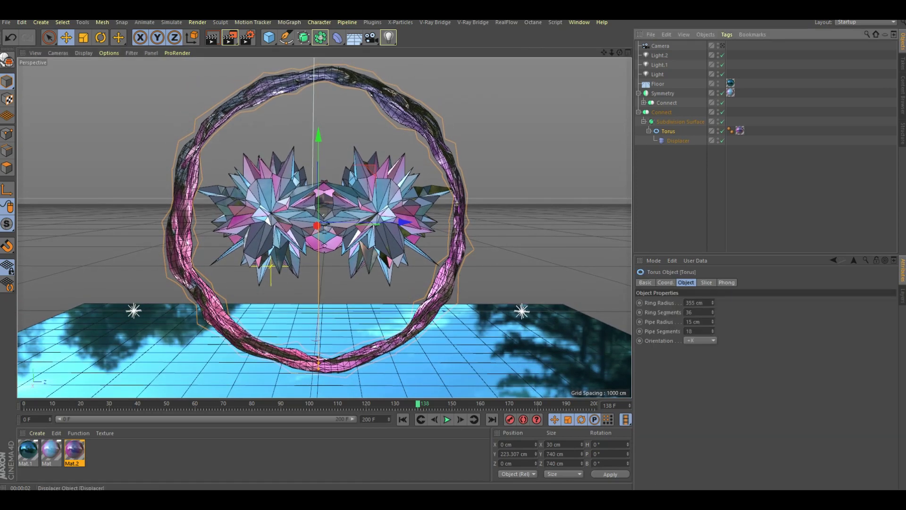
{"action": "left_click", "coordinate": [679, 140]}
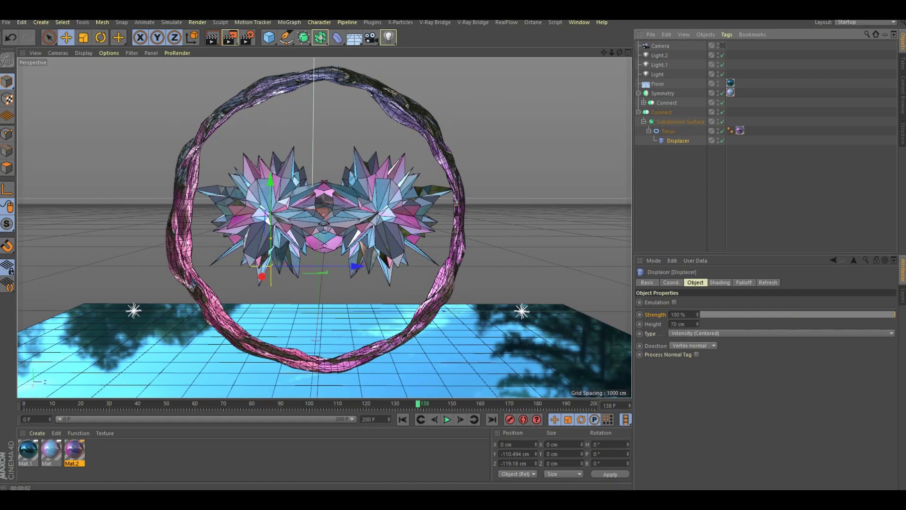
{"action": "left_click", "coordinate": [403, 419]}
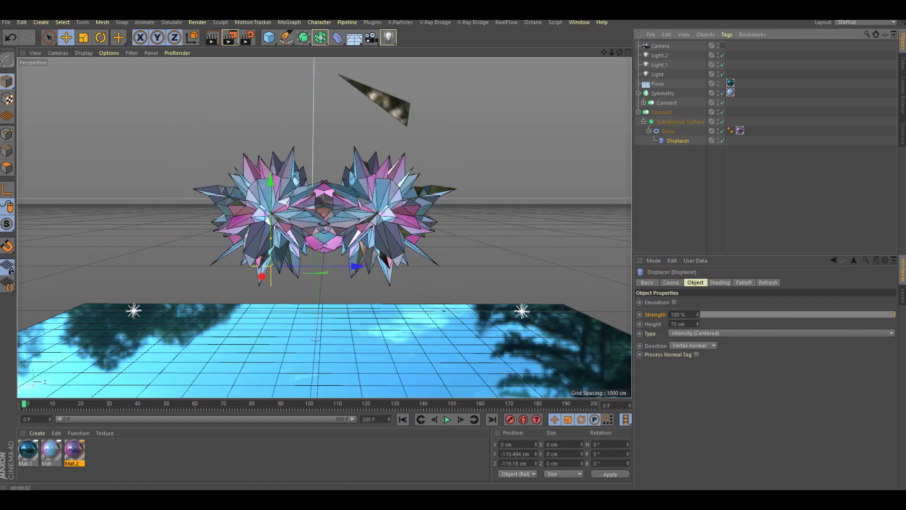
{"action": "left_click", "coordinate": [447, 419]}
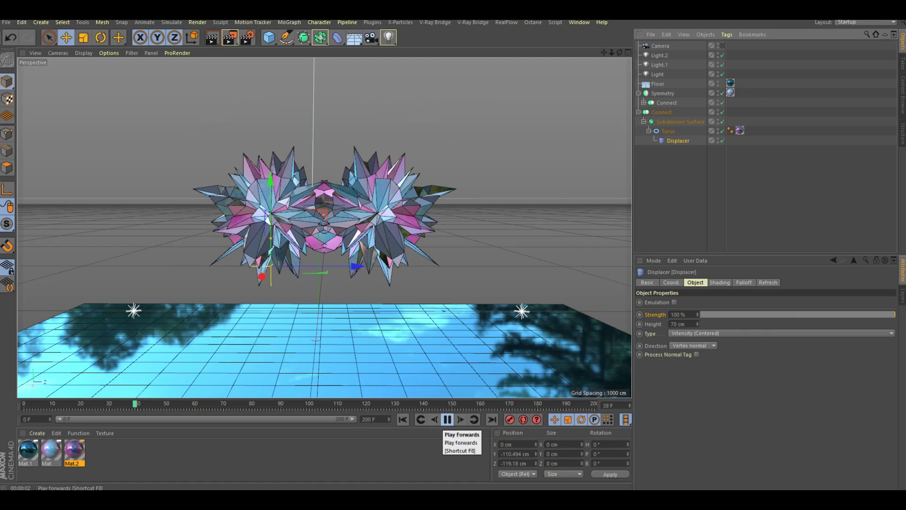
{"action": "left_click", "coordinate": [447, 419]}
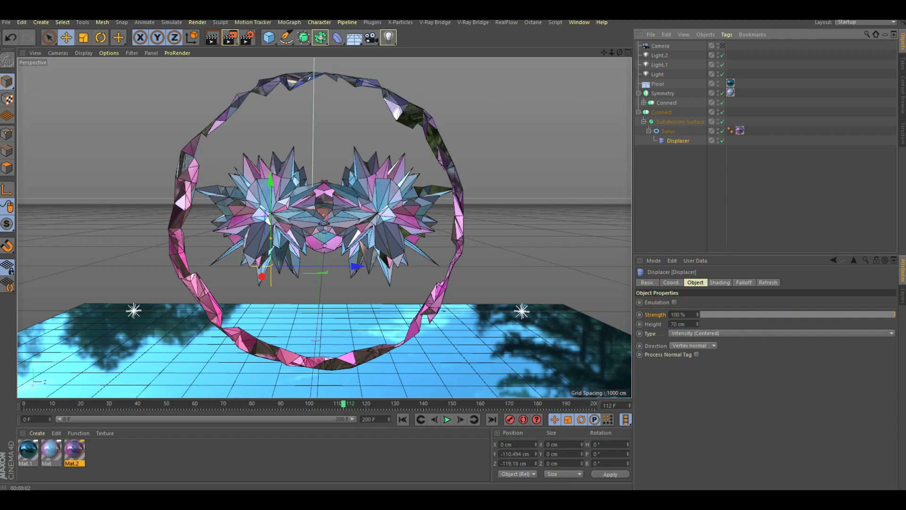
Set the Displacer Height to 236 cm
{"action": "left_click_drag", "start_coordinate": [698, 324], "coordinate": [697, 292]}
{"action": "mouse_move", "coordinate": [697, 324]}
{"action": "left_mouse_down"}
{"action": "mouse_move", "coordinate": [697, 335]}
{"action": "mouse_move", "coordinate": [698, 283]}
{"action": "left_mouse_up"}
{"action": "left_click_drag", "start_coordinate": [698, 324], "coordinate": [697, 329]}
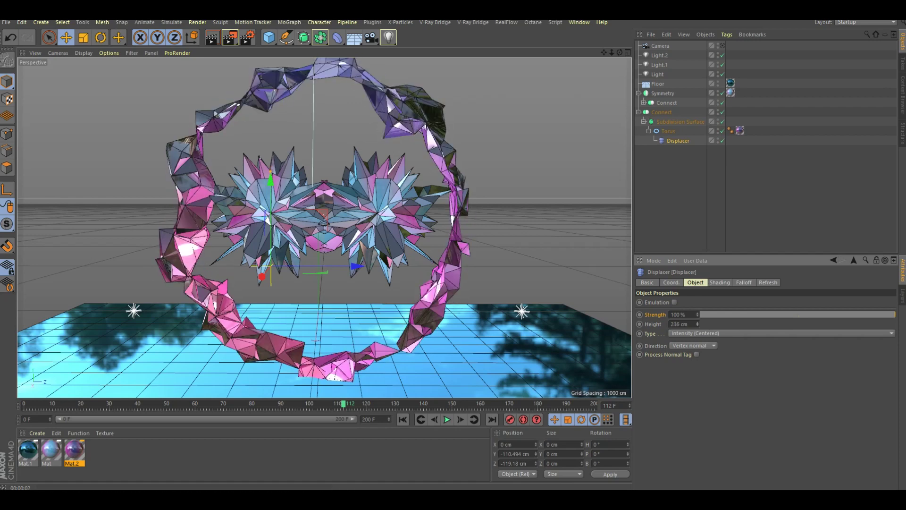
Replay the animation from frame 0 to frame 151, render a preview, and select the torus
{"action": "left_click", "coordinate": [403, 419]}
{"action": "left_click", "coordinate": [447, 420]}
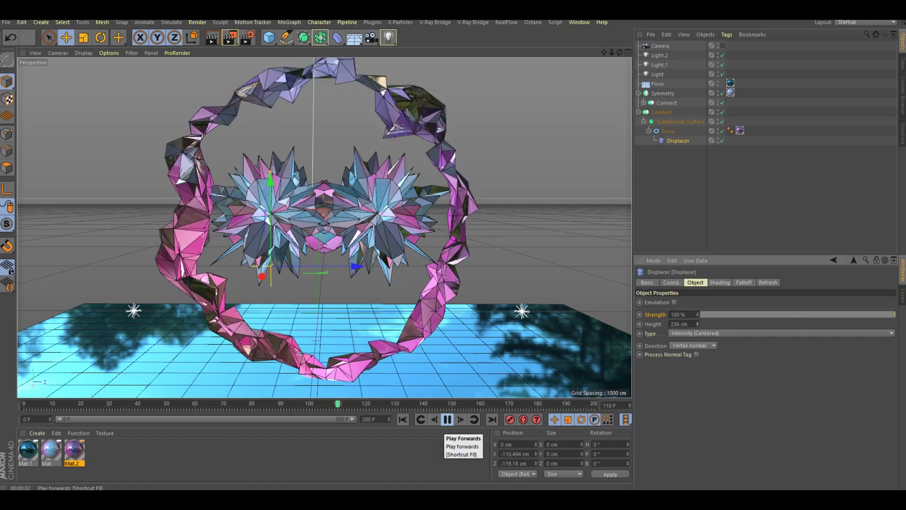
{"action": "left_click", "coordinate": [447, 419]}
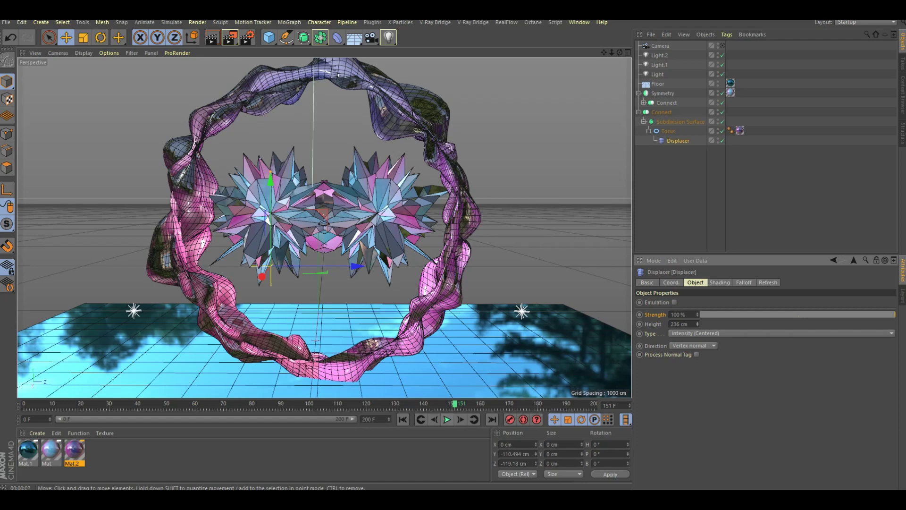
{"action": "left_click", "coordinate": [212, 37]}
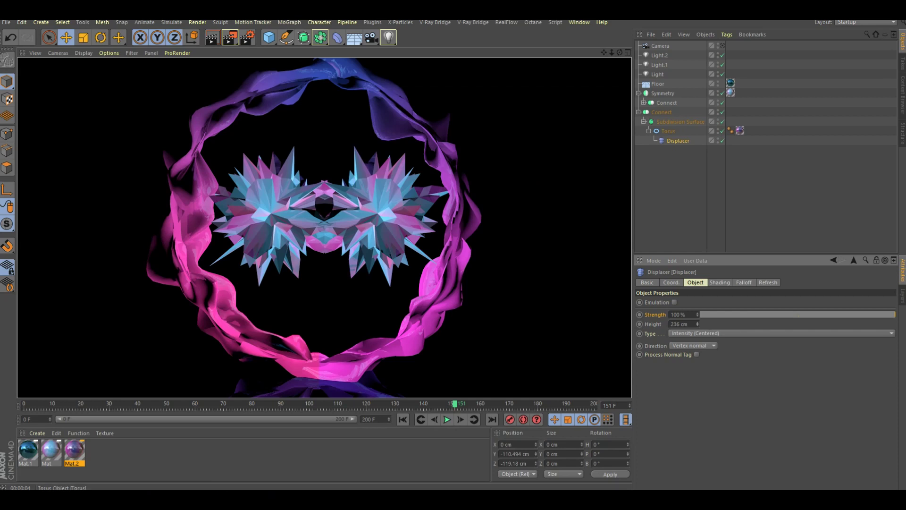
{"action": "left_click", "coordinate": [668, 131]}
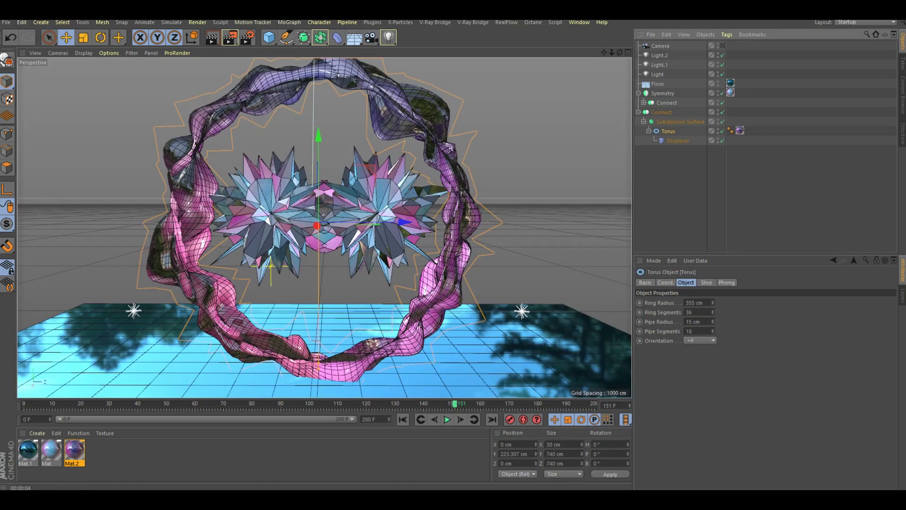
Set the torus to a 392 cm ring radius and 90 cm pipe radius, then select the sphere
{"action": "mouse_move", "coordinate": [713, 303]}
{"action": "left_mouse_down"}
{"action": "mouse_move", "coordinate": [713, 288]}
{"action": "mouse_move", "coordinate": [713, 325]}
{"action": "left_mouse_up"}
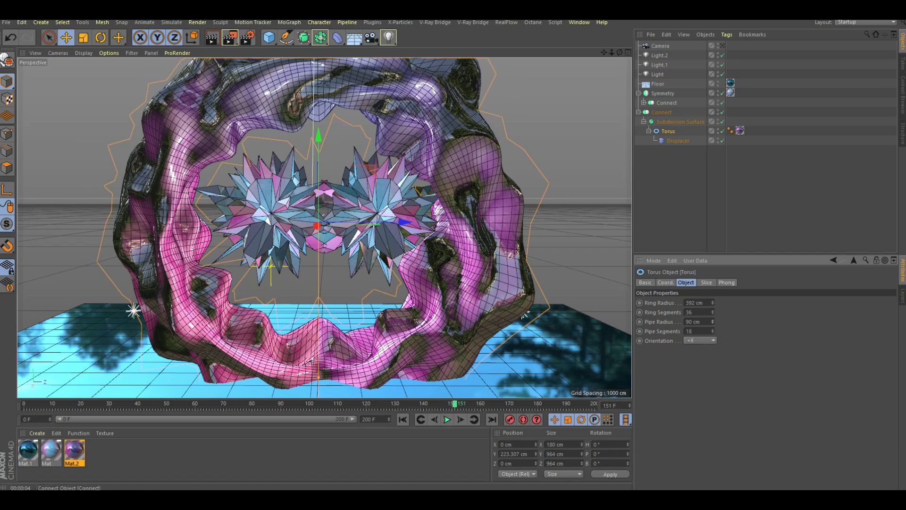
{"action": "left_click", "coordinate": [643, 102]}
{"action": "left_click", "coordinate": [671, 112]}
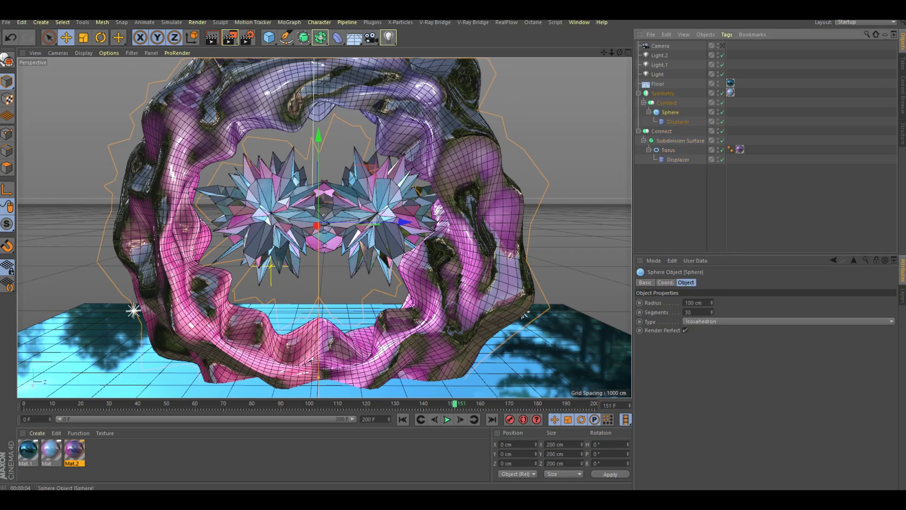
Shrink the sphere to 72 cm, shift Symmetry and the sphere to Z 51.813 cm, and render
{"action": "left_click_drag", "start_coordinate": [711, 303], "coordinate": [711, 304]}
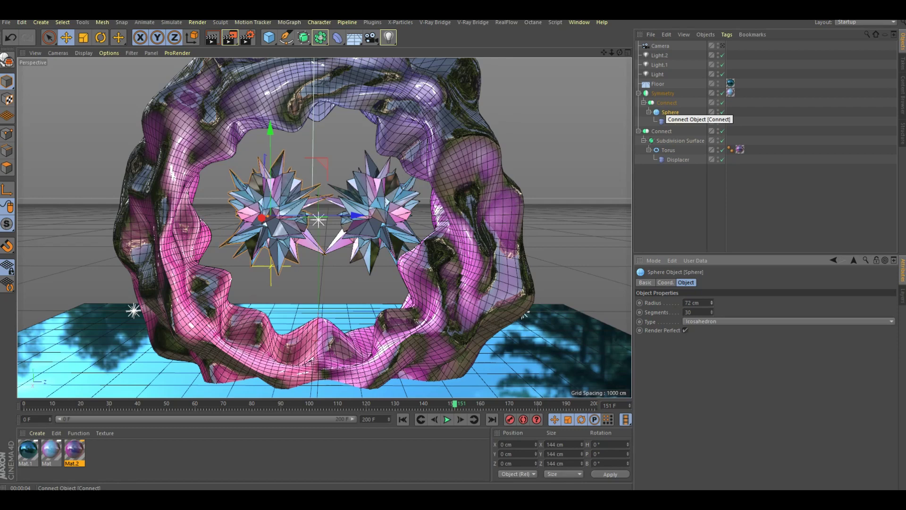
{"action": "left_click", "coordinate": [663, 93]}
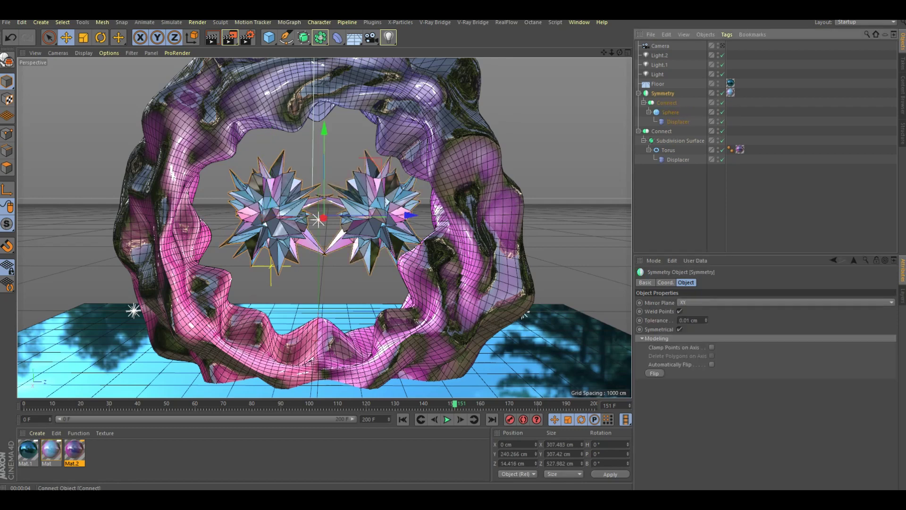
{"action": "left_click_drag", "start_coordinate": [318, 220], "coordinate": [318, 218]}
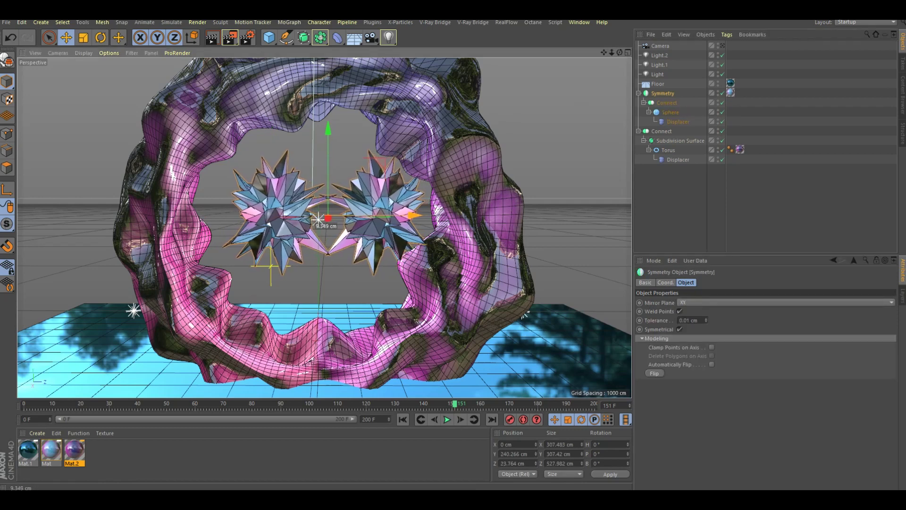
{"action": "left_click", "coordinate": [670, 112]}
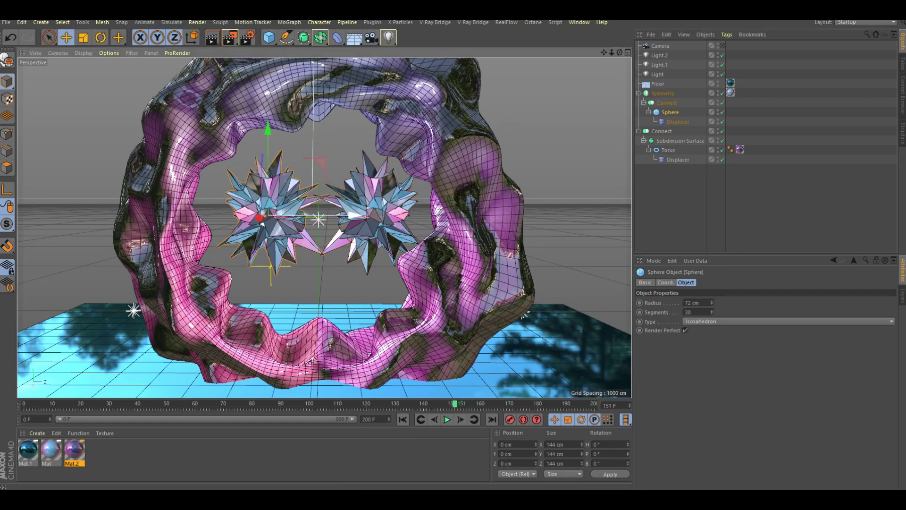
{"action": "left_click_drag", "start_coordinate": [350, 215], "coordinate": [375, 216]}
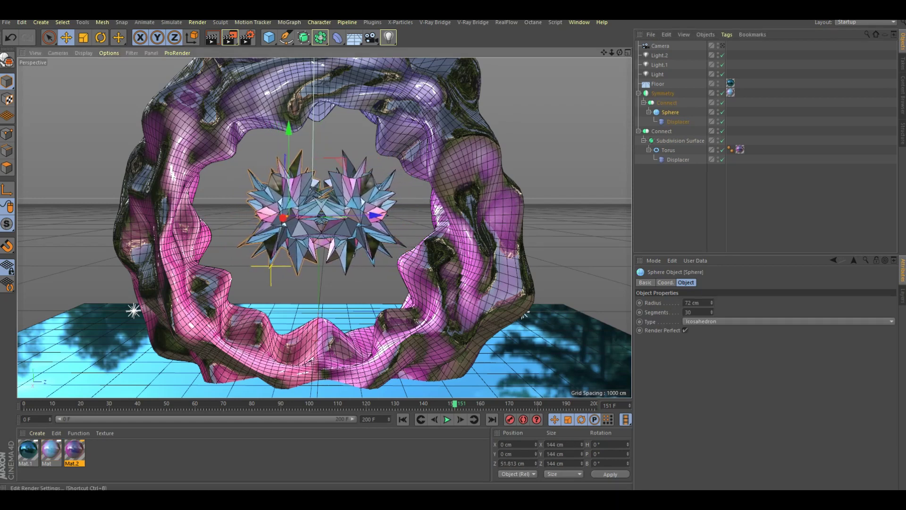
{"action": "left_click", "coordinate": [212, 37]}
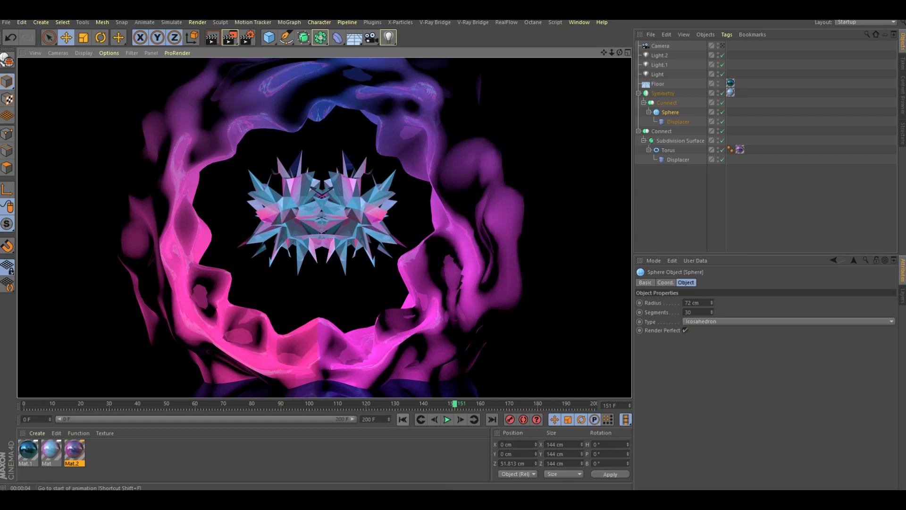
{"action": "left_click", "coordinate": [402, 419]}
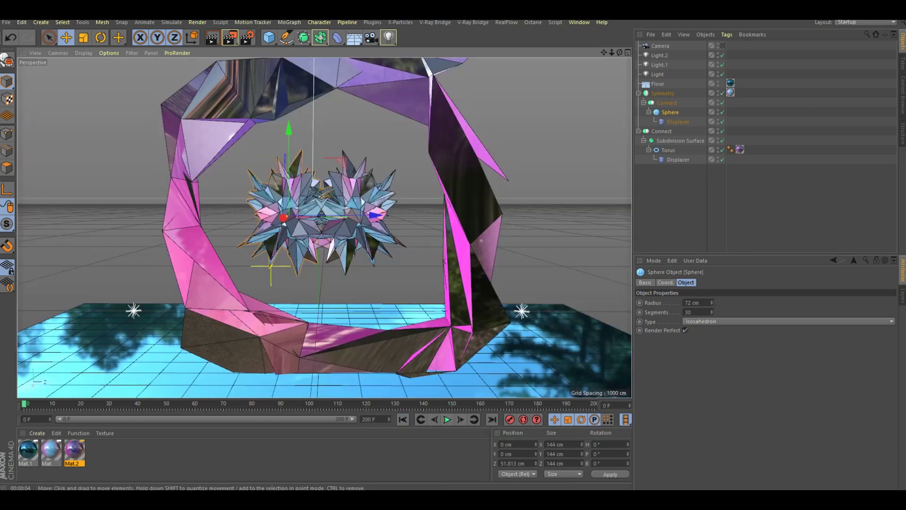
{"action": "left_click", "coordinate": [212, 37]}
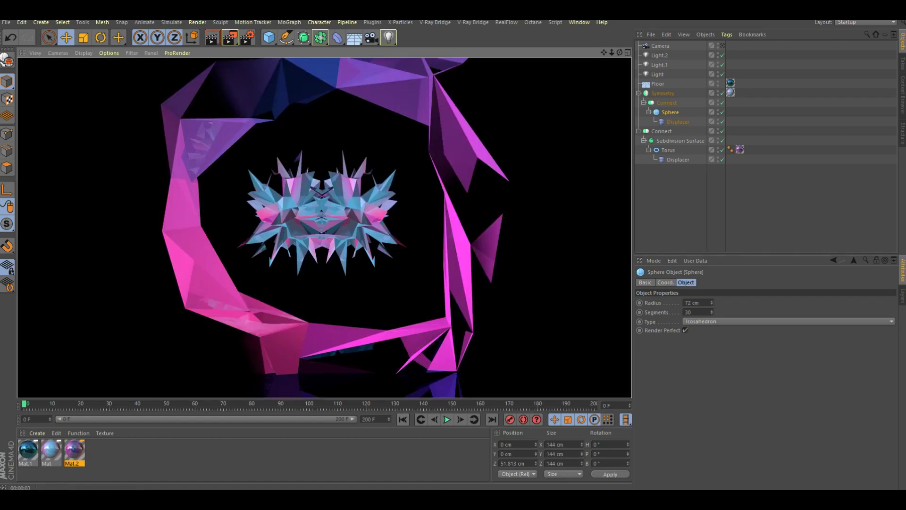
{"action": "left_click", "coordinate": [446, 419]}
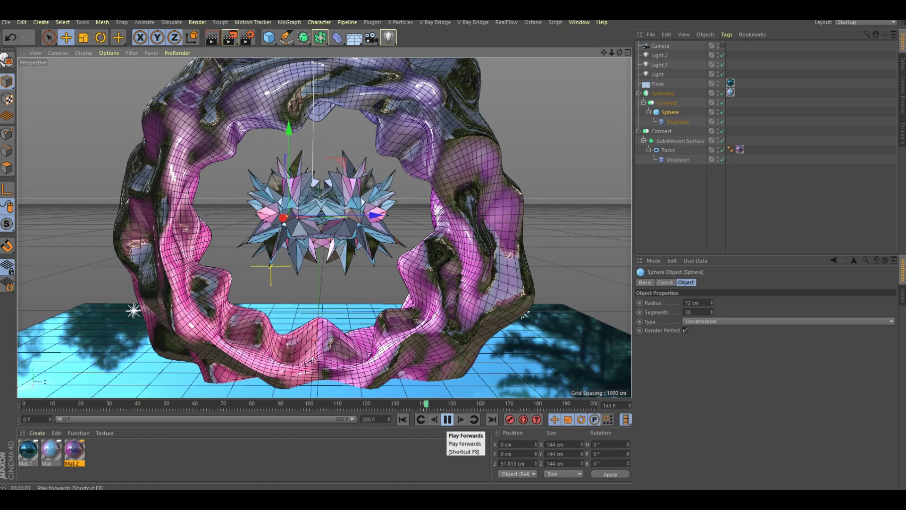
{"action": "left_click", "coordinate": [447, 419]}
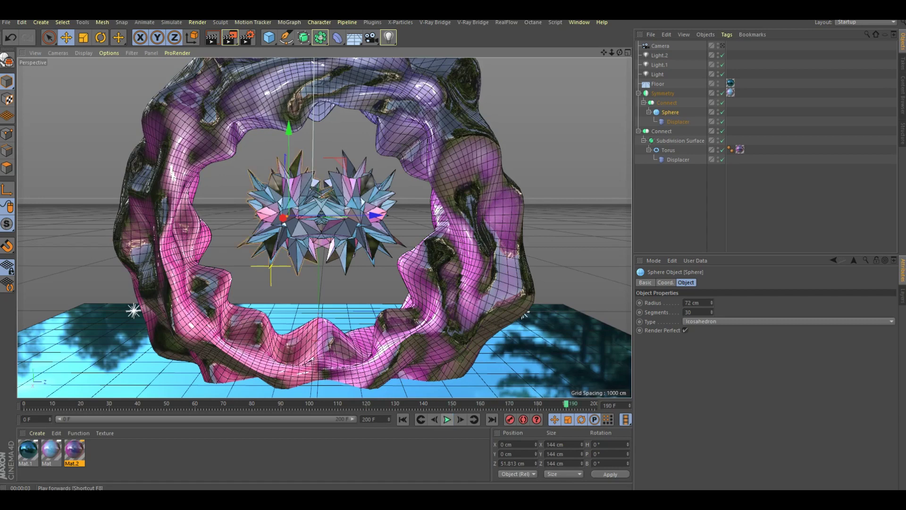